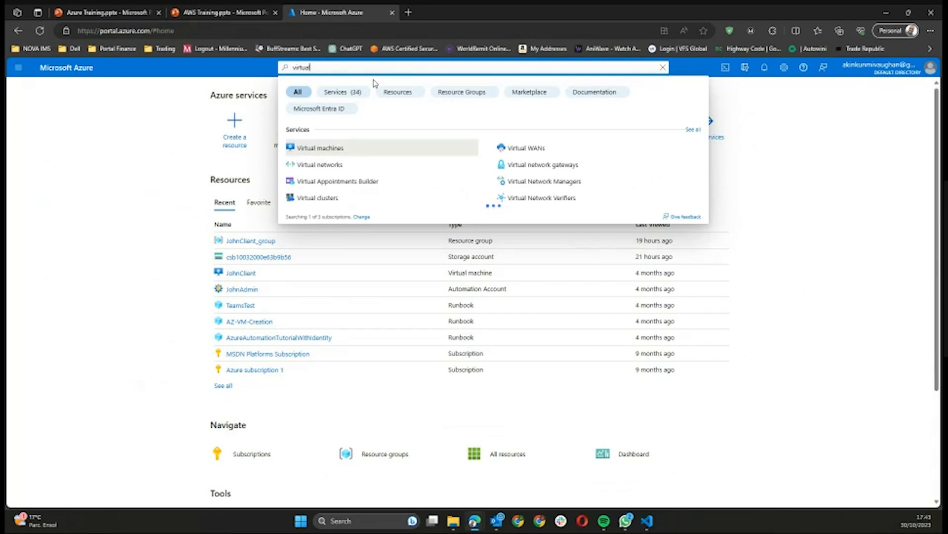
Step: Open the Virtual machines service page from the portal search results
{"action": "left_click", "coordinate": [316, 149]}
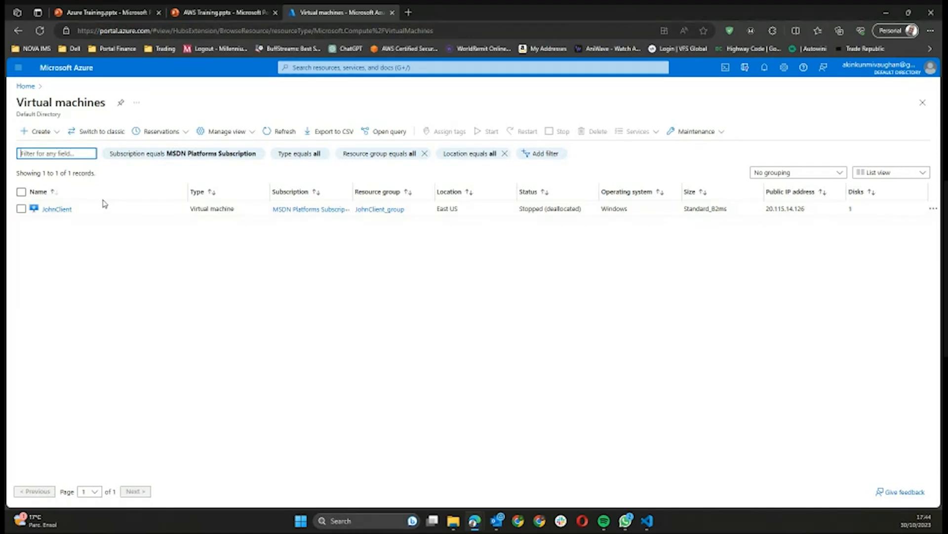
Step: Start a new Azure virtual machine from the Virtual machines Create menu
{"action": "left_click", "coordinate": [36, 139]}
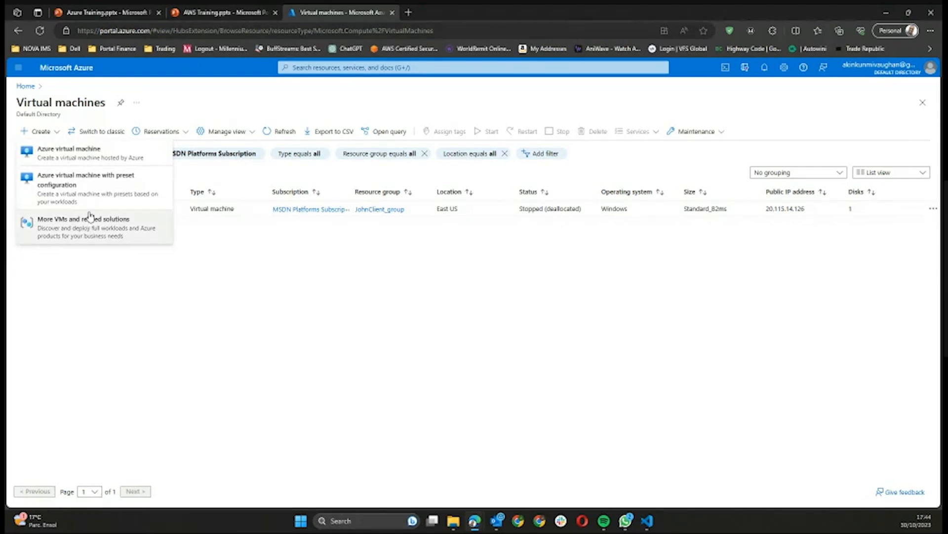
{"action": "left_click", "coordinate": [90, 161]}
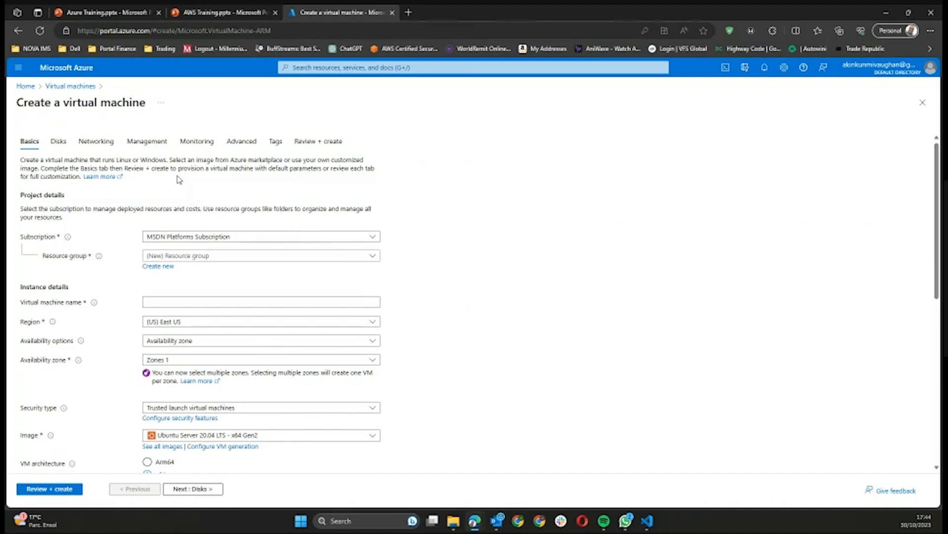
{"action": "key", "text": "Page_Down"}
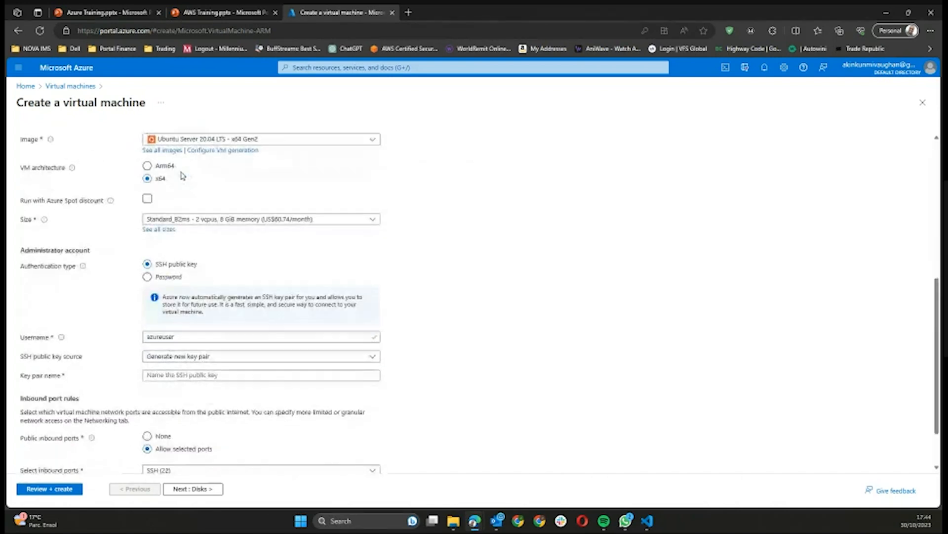
{"action": "key", "text": "Page_Up"}
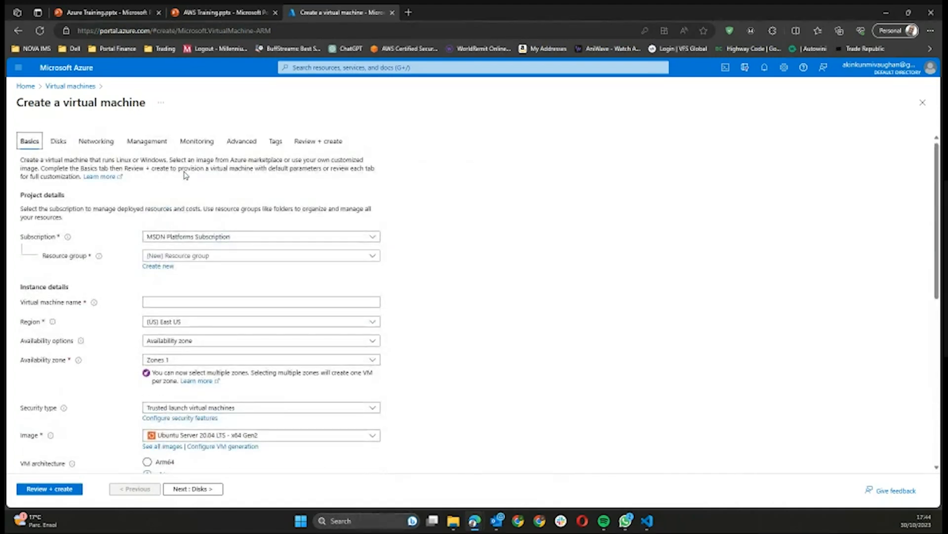
{"action": "left_click", "coordinate": [205, 242]}
{"action": "left_click", "coordinate": [205, 242]}
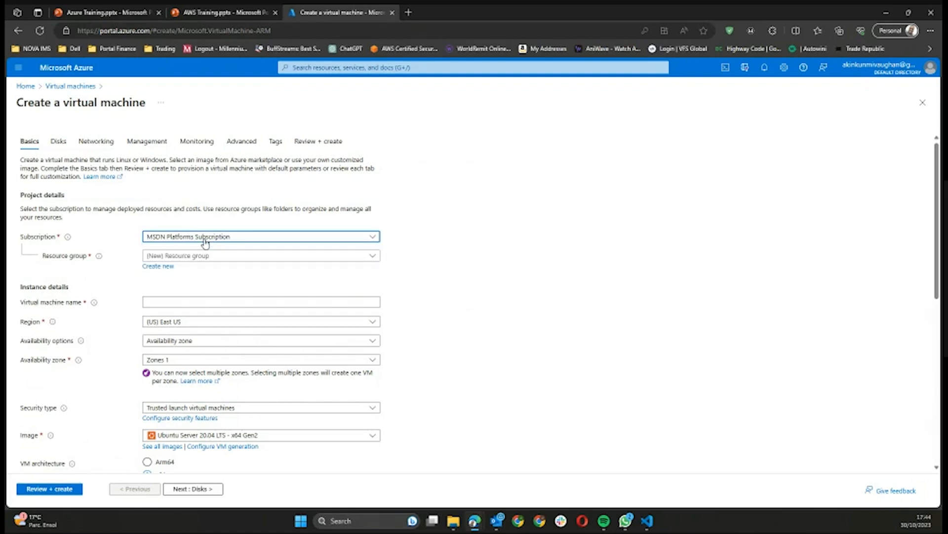
{"action": "left_click", "coordinate": [206, 241]}
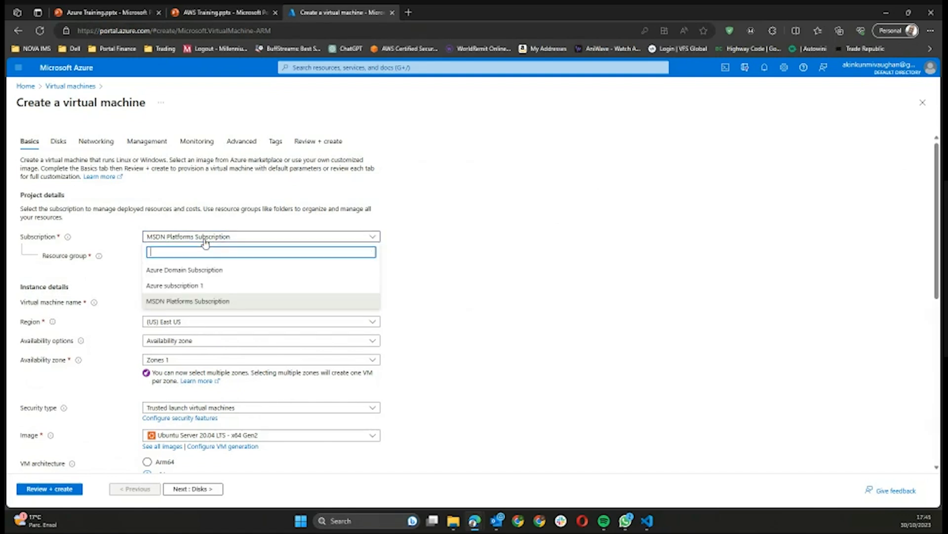
{"action": "left_click", "coordinate": [210, 236]}
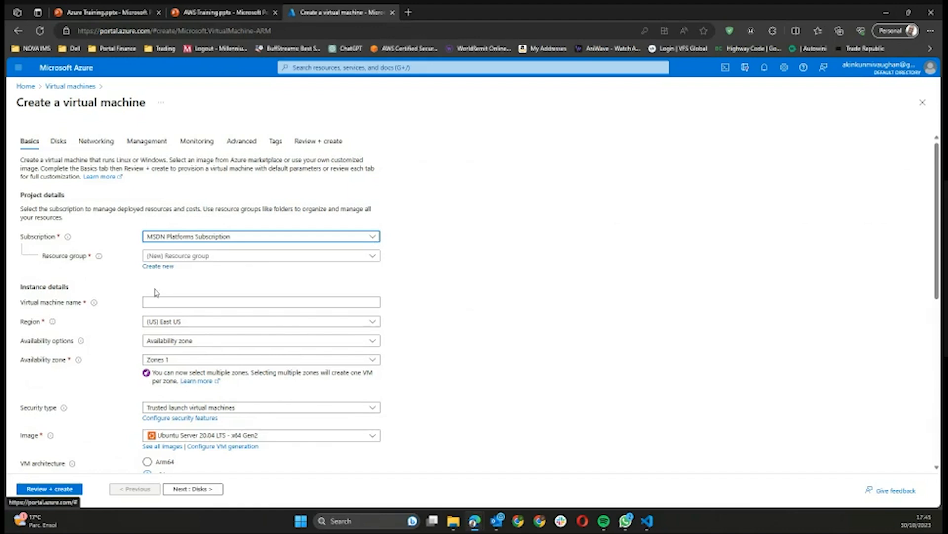
{"action": "left_click", "coordinate": [167, 271]}
Step: Create a new resource group named Azure_training for the VM
{"action": "left_click", "coordinate": [167, 269]}
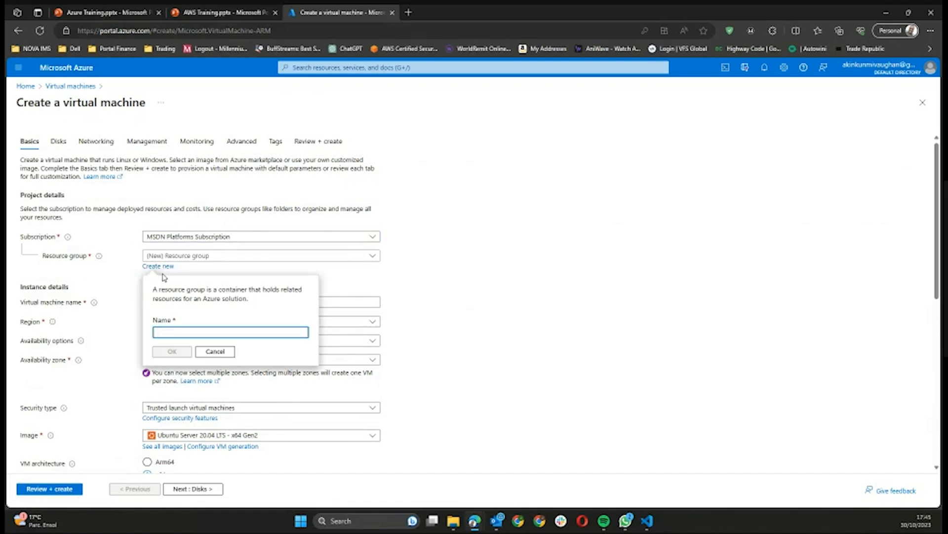
{"action": "type", "text": "Azye"}
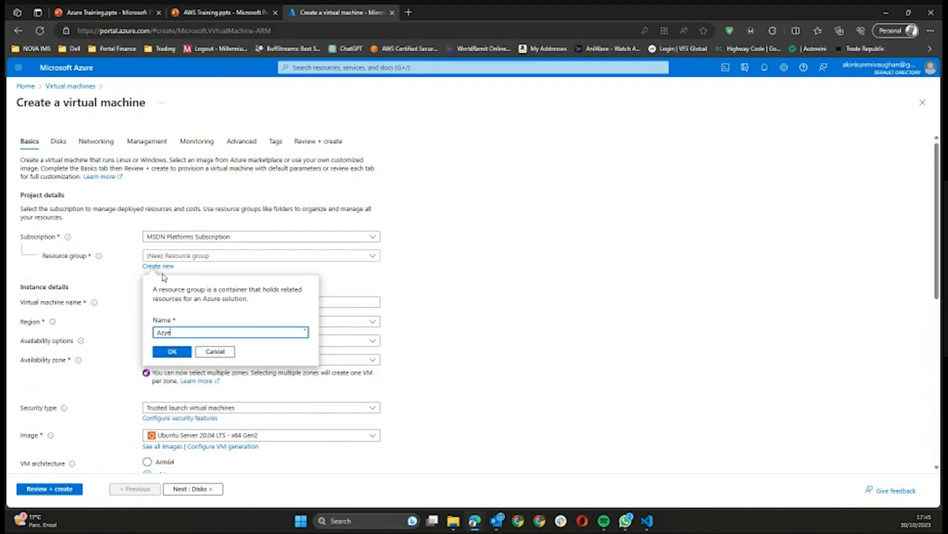
{"action": "key", "text": "BackSpace"}
{"action": "type", "text": "ure_training"}
{"action": "left_click", "coordinate": [181, 352]}
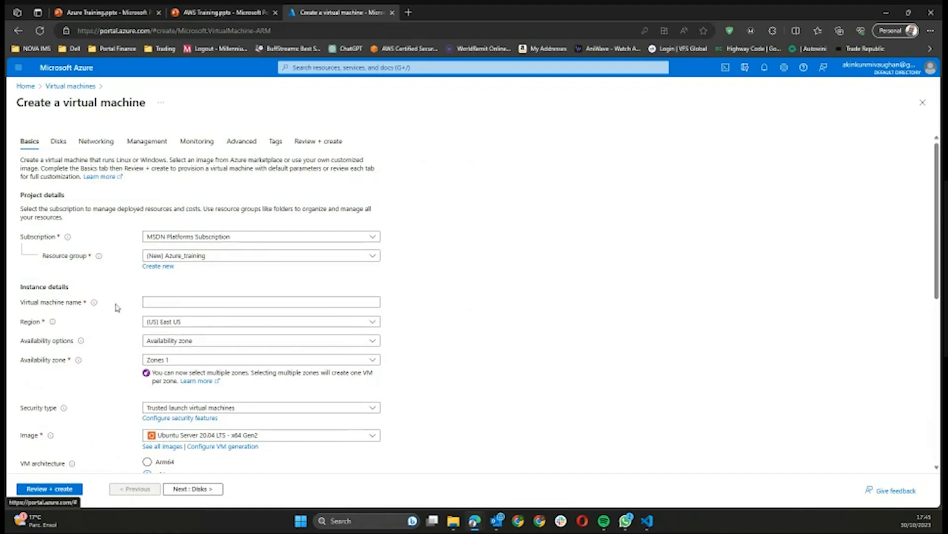
Step: Enter WindowsServer as the VM name, removing the underscore that failed validation
{"action": "left_click", "coordinate": [154, 299]}
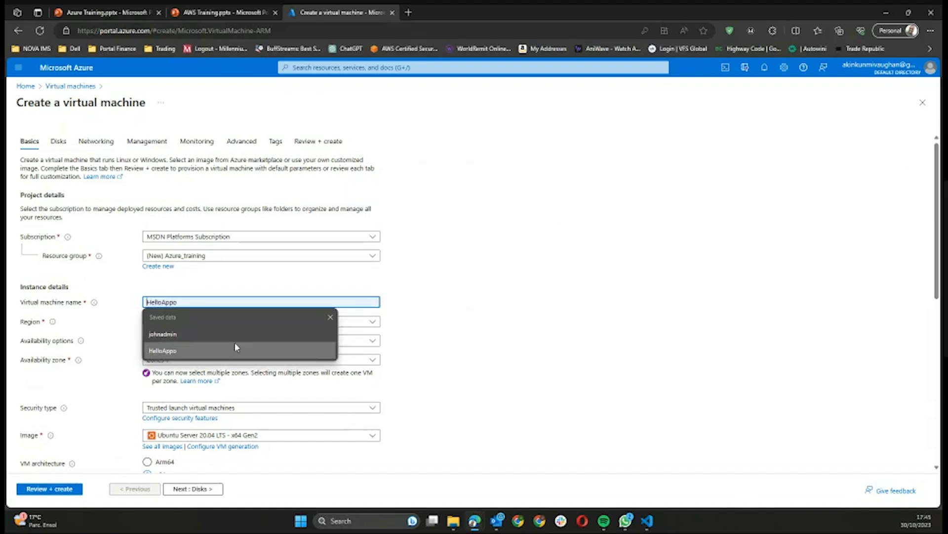
{"action": "left_click", "coordinate": [331, 318]}
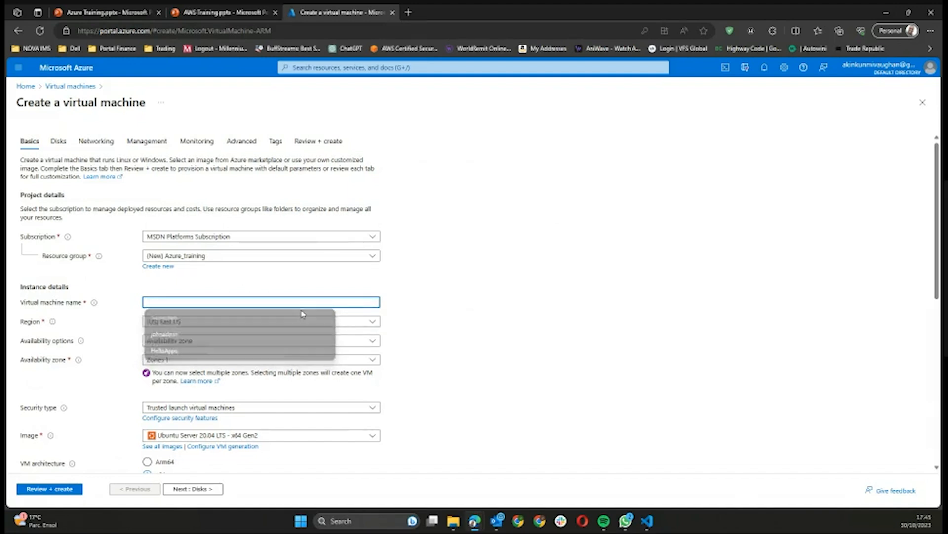
{"action": "type", "text": "a"}
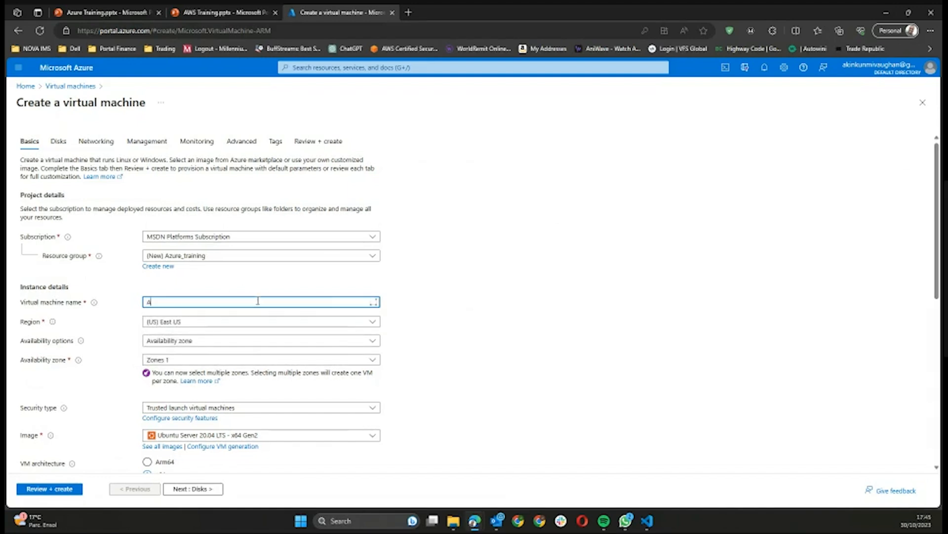
{"action": "type", "text": "z"}
{"action": "type", "text": "Windows"}
{"action": "type", "text": "_Se"}
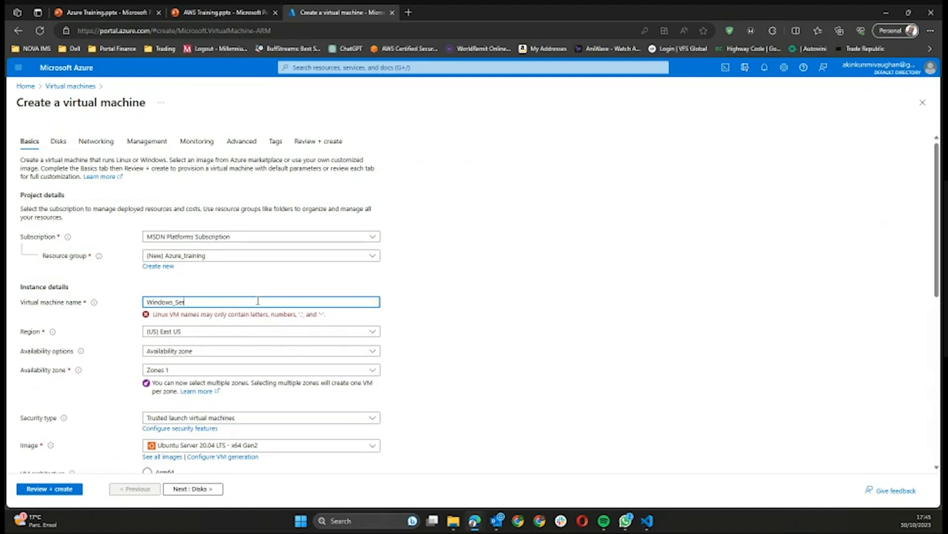
{"action": "type", "text": "rver"}
{"action": "left_click", "coordinate": [177, 301]}
{"action": "key", "text": "BackSpace"}
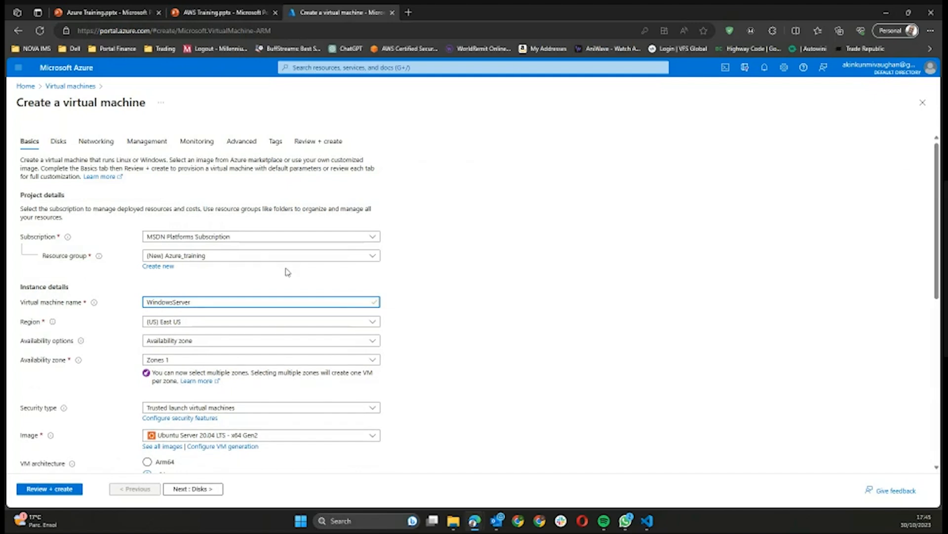
{"action": "left_click", "coordinate": [416, 322]}
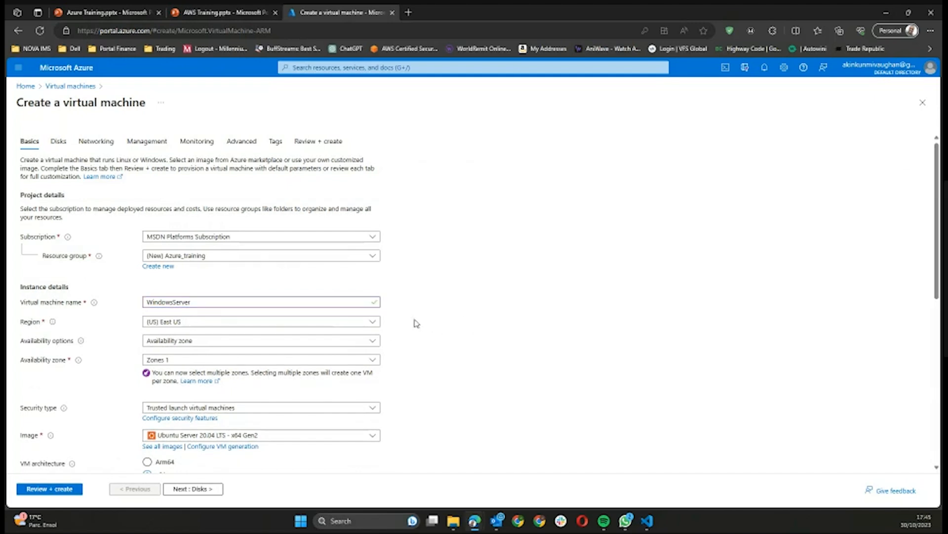
{"action": "left_click", "coordinate": [319, 325]}
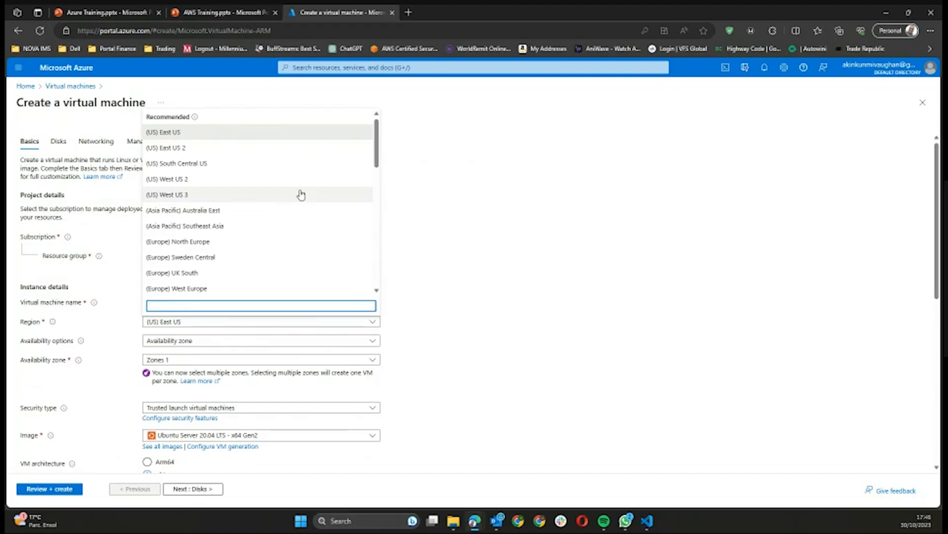
{"action": "scroll", "coordinate": [300, 200], "scroll_direction": "down", "scroll_amount": 5}
{"action": "scroll", "coordinate": [303, 193], "scroll_direction": "down", "scroll_amount": 5}
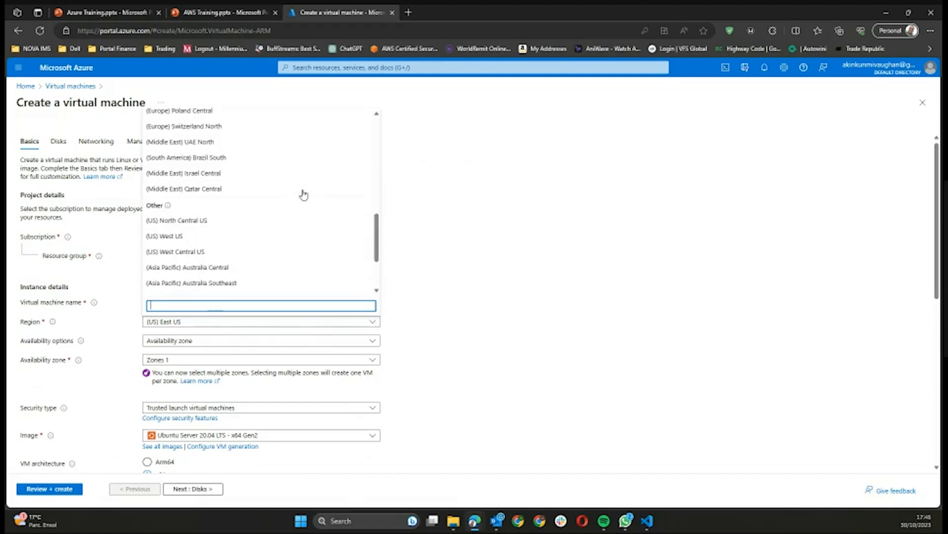
{"action": "scroll", "coordinate": [305, 194], "scroll_direction": "up", "scroll_amount": 10}
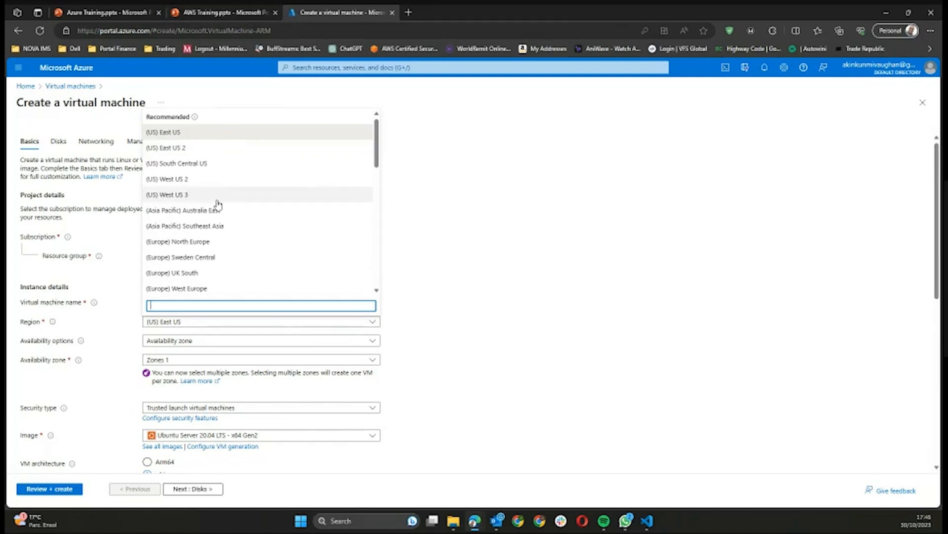
{"action": "scroll", "coordinate": [220, 202], "scroll_direction": "down", "scroll_amount": 1}
{"action": "scroll", "coordinate": [220, 203], "scroll_direction": "down", "scroll_amount": 8}
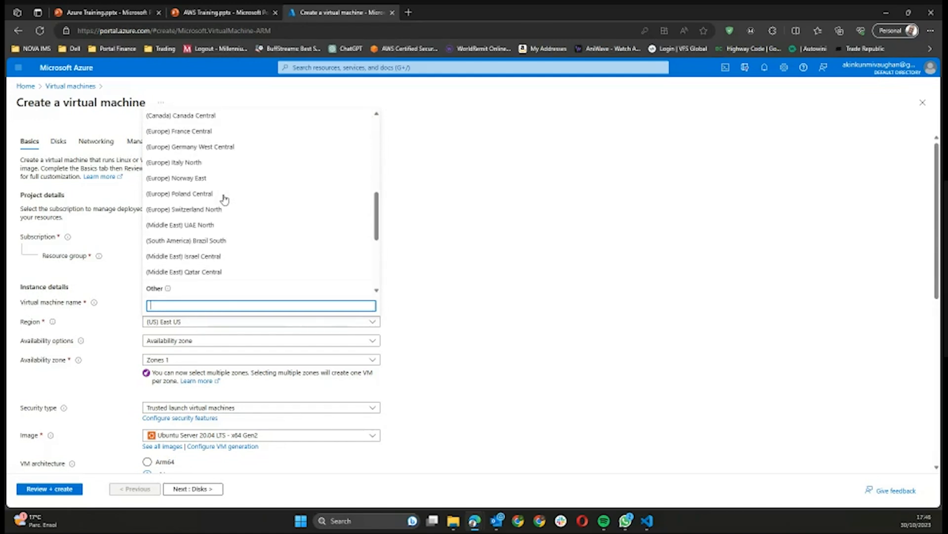
{"action": "scroll", "coordinate": [223, 197], "scroll_direction": "up", "scroll_amount": 9}
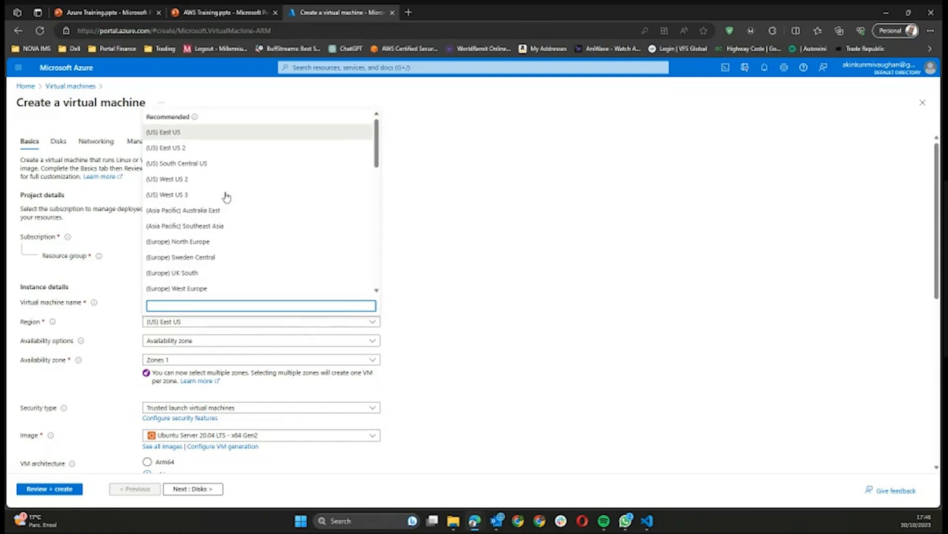
{"action": "left_click", "coordinate": [195, 131]}
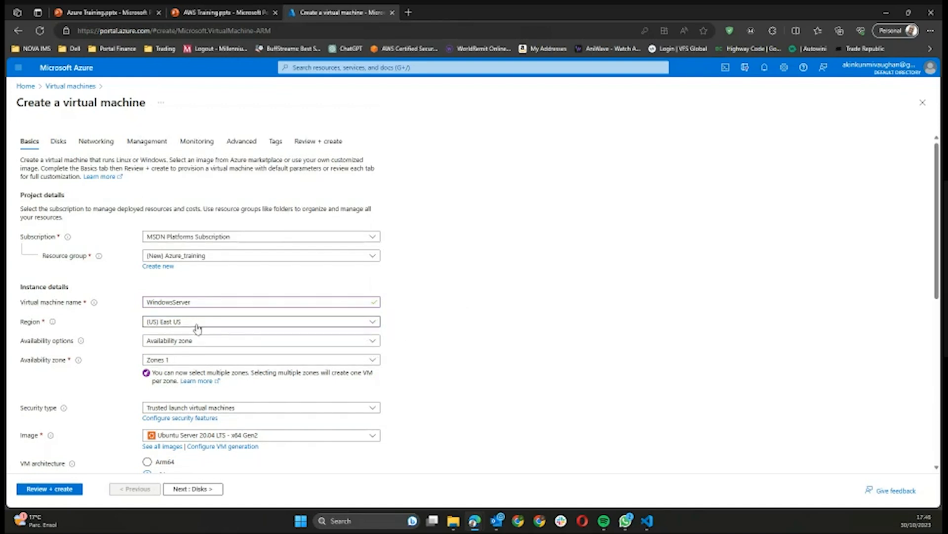
{"action": "left_click", "coordinate": [198, 344]}
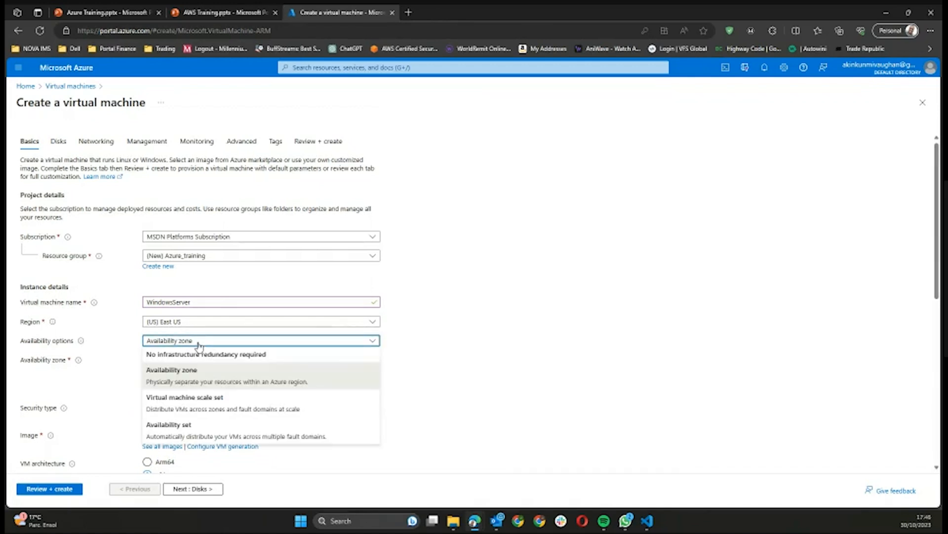
{"action": "left_click", "coordinate": [199, 369]}
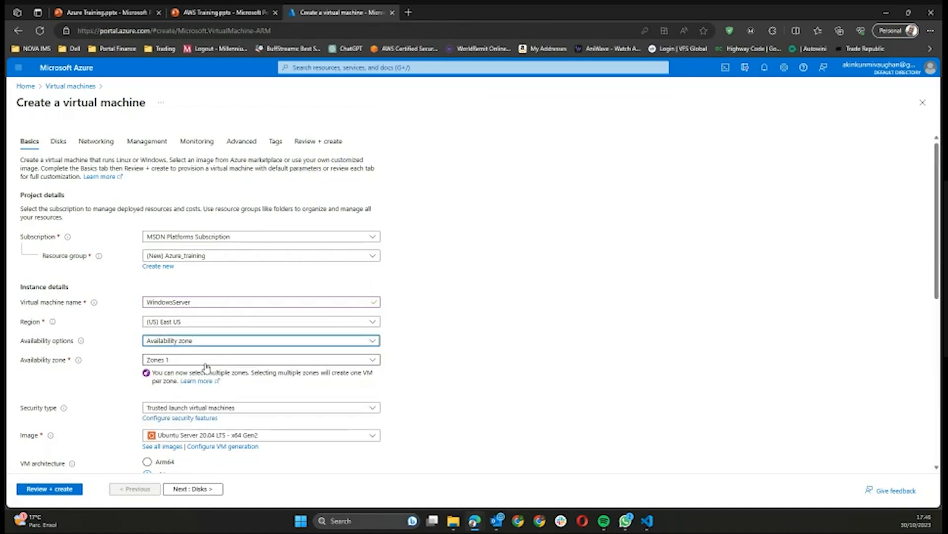
{"action": "left_click", "coordinate": [229, 362]}
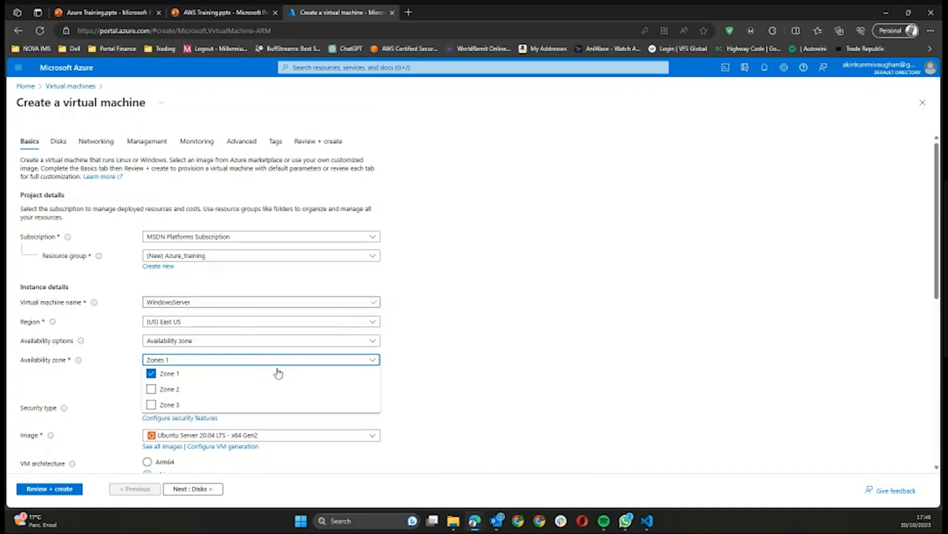
{"action": "left_click", "coordinate": [402, 367]}
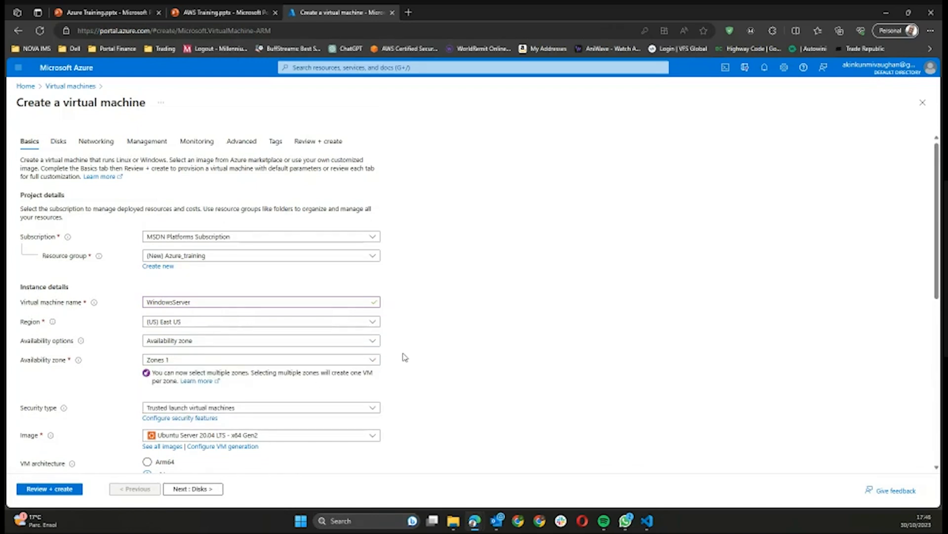
{"action": "scroll", "coordinate": [404, 361], "scroll_direction": "down", "scroll_amount": 1}
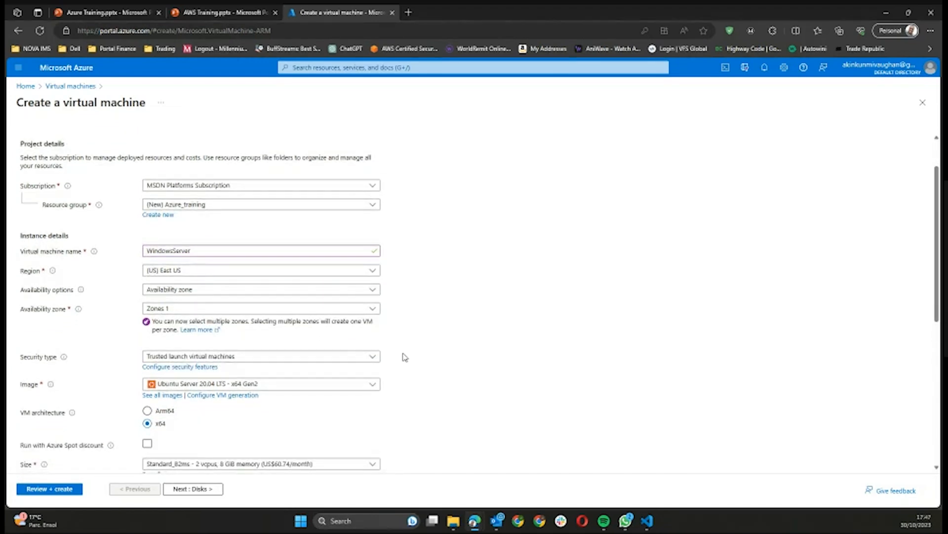
{"action": "scroll", "coordinate": [405, 357], "scroll_direction": "down", "scroll_amount": 1}
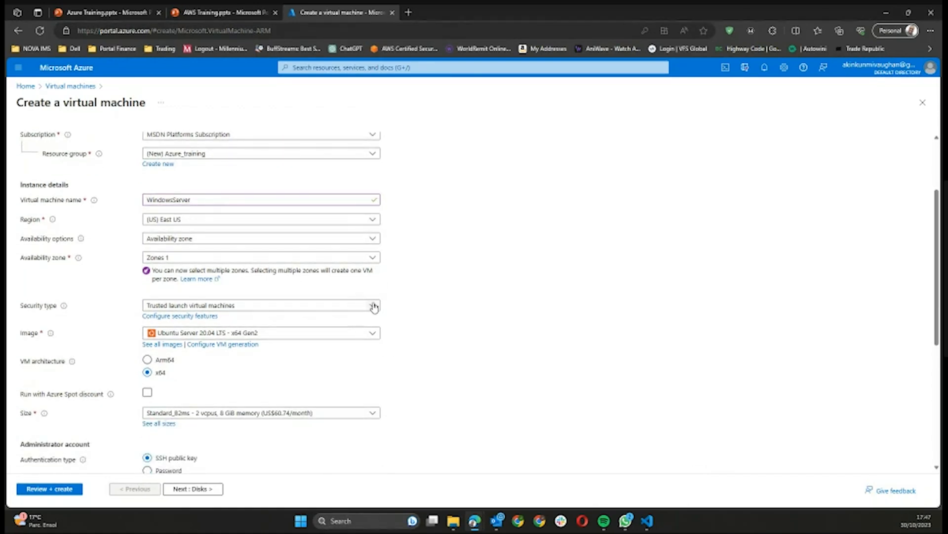
{"action": "scroll", "coordinate": [386, 328], "scroll_direction": "down", "scroll_amount": 1}
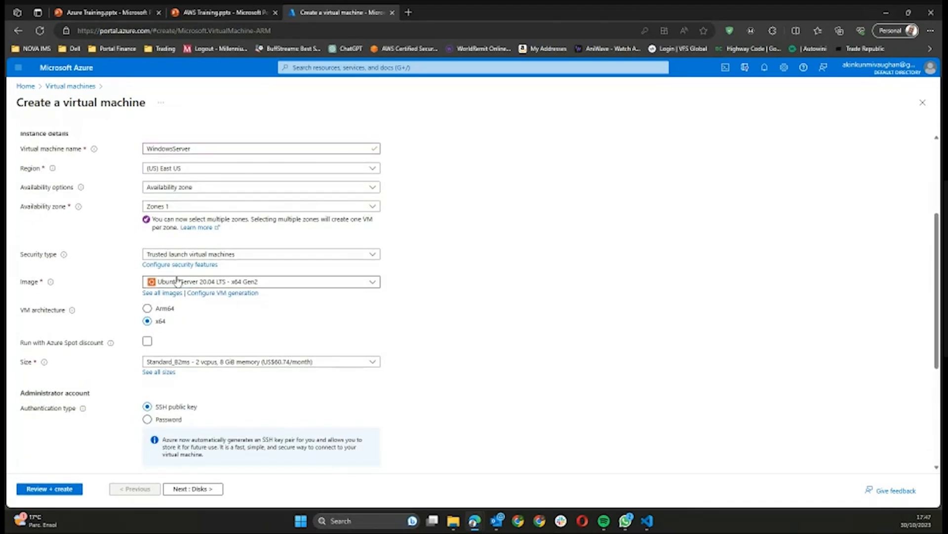
Step: Scroll to the bottom of the Image dropdown and choose 'See all images'
{"action": "left_click", "coordinate": [330, 284]}
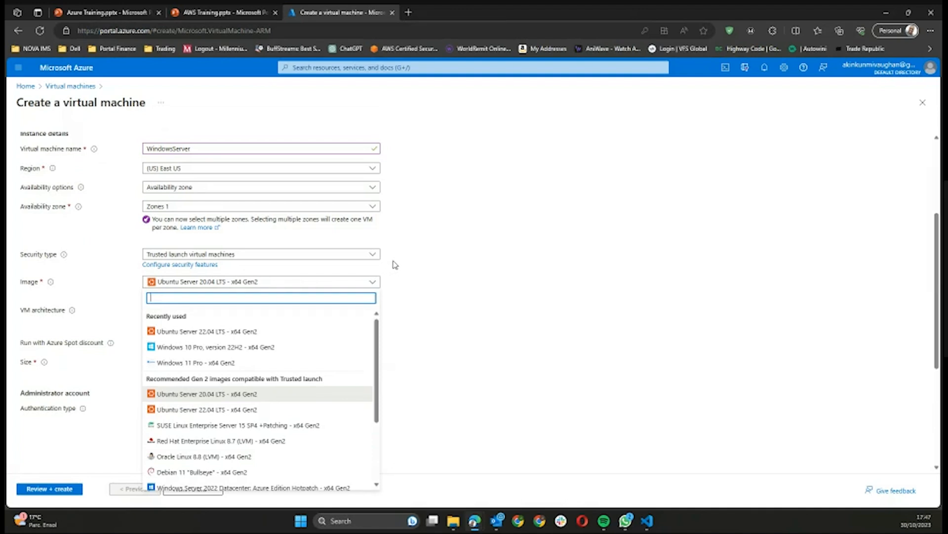
{"action": "scroll", "coordinate": [395, 264], "scroll_direction": "down", "scroll_amount": 1}
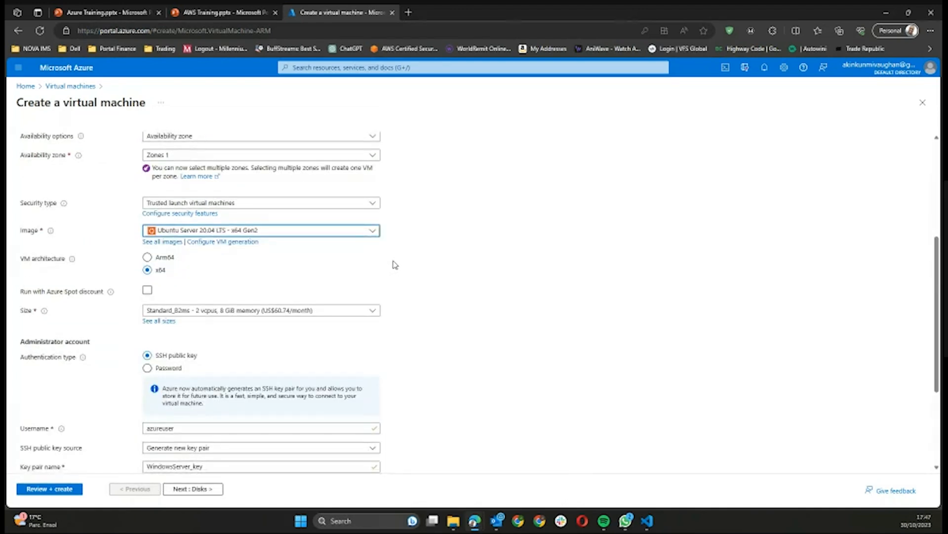
{"action": "left_click", "coordinate": [377, 232]}
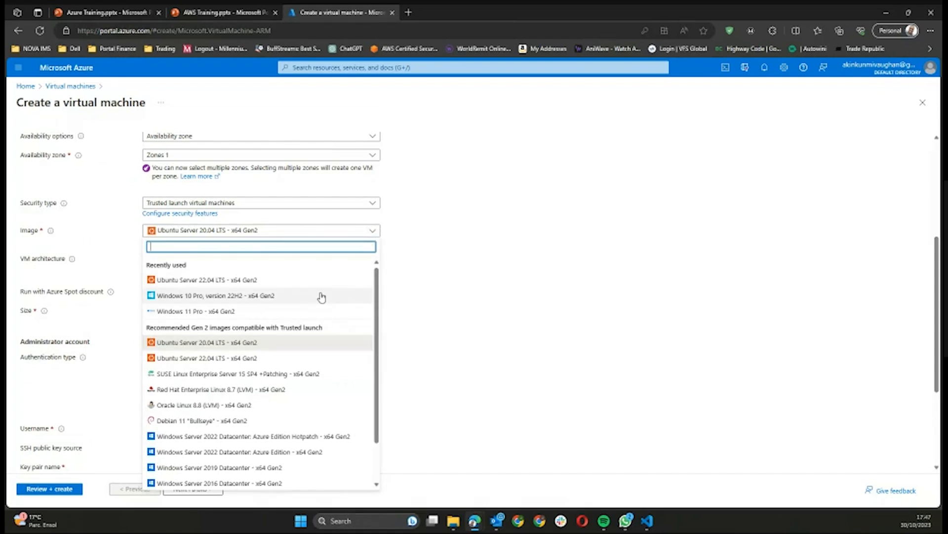
{"action": "scroll", "coordinate": [321, 296], "scroll_direction": "down", "scroll_amount": 2}
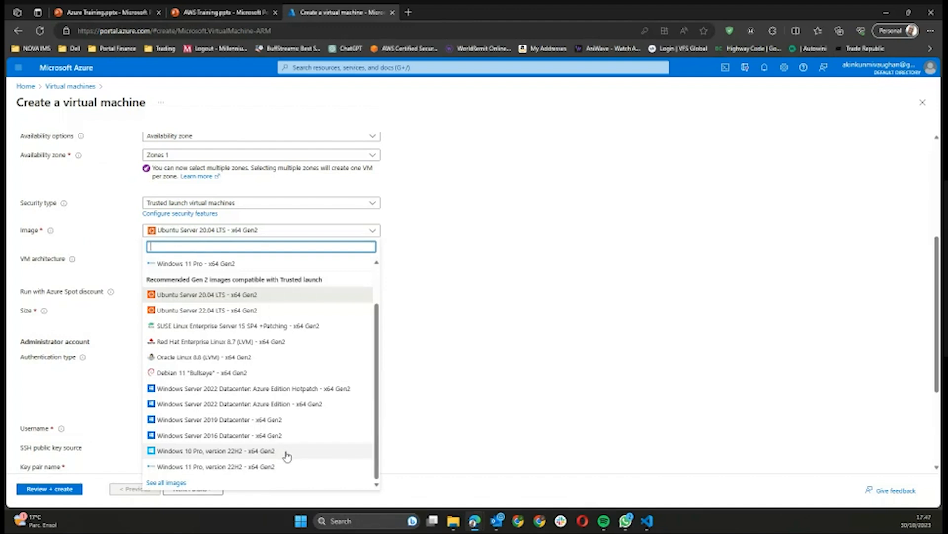
{"action": "left_click", "coordinate": [179, 482]}
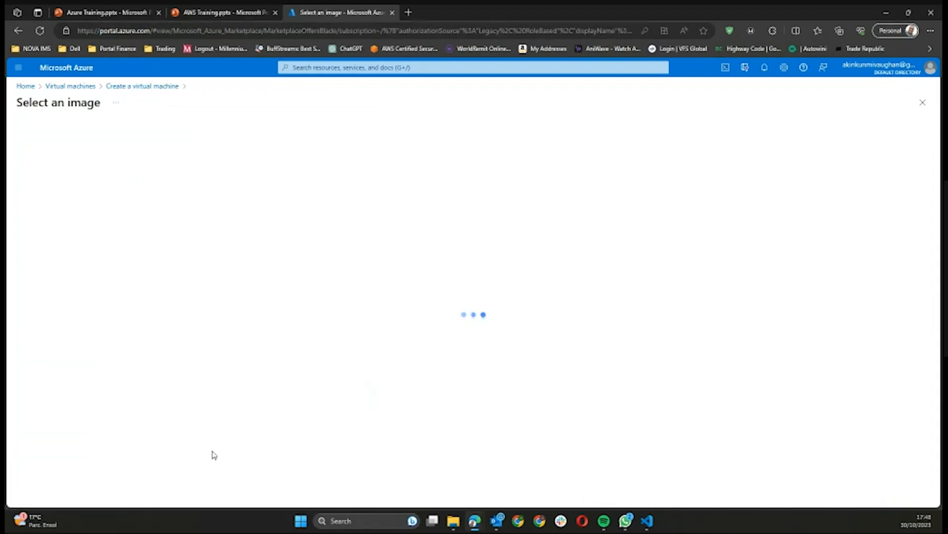
Step: Browse the marketplace image tiles, then return to the Create a virtual machine form unchanged
{"action": "scroll", "coordinate": [445, 299], "scroll_direction": "down", "scroll_amount": 5}
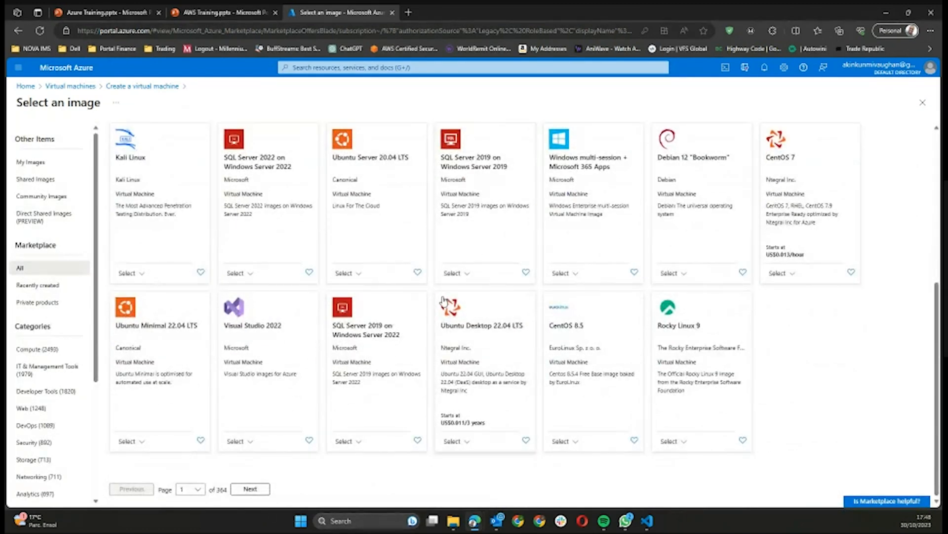
{"action": "scroll", "coordinate": [444, 301], "scroll_direction": "up", "scroll_amount": 5}
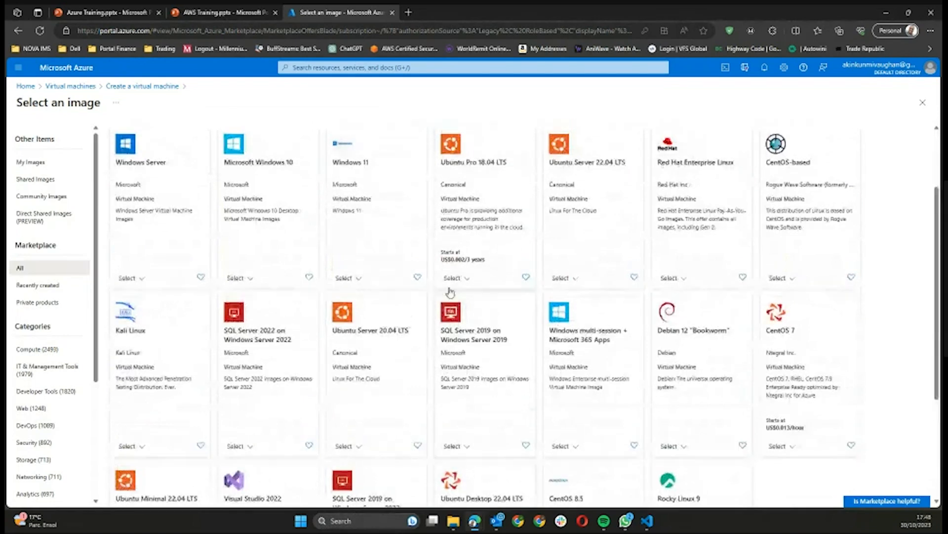
{"action": "scroll", "coordinate": [450, 290], "scroll_direction": "up", "scroll_amount": 2}
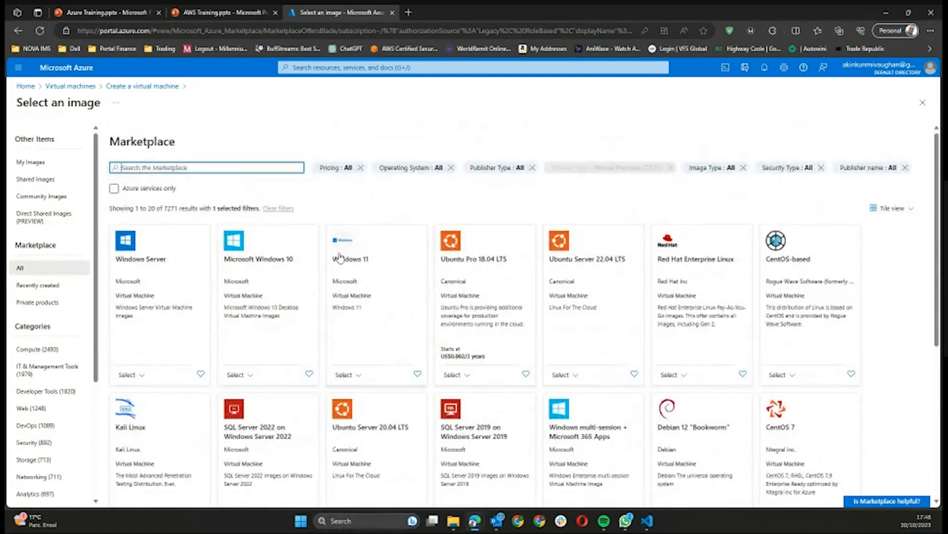
{"action": "left_click", "coordinate": [126, 87]}
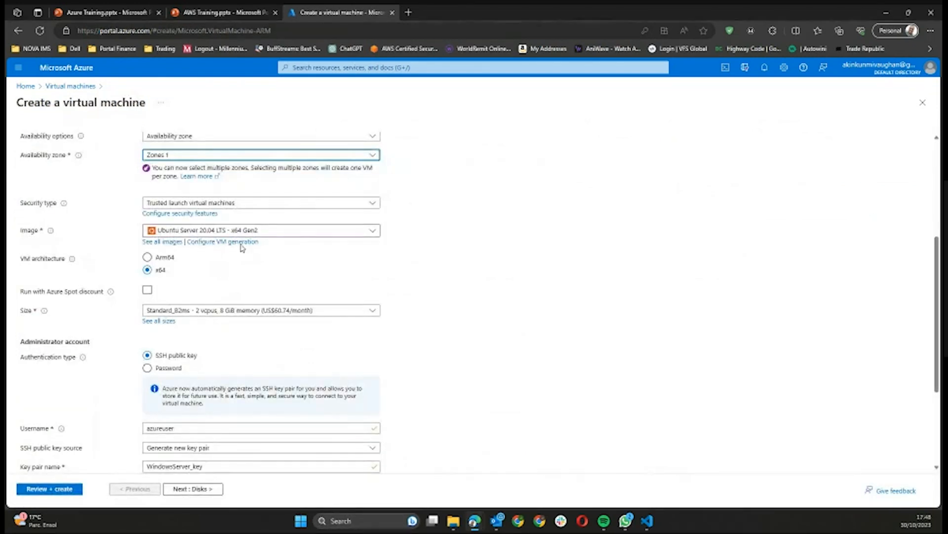
Step: Select 'Windows 10 Pro, version 22H2 - x64 Gen2' as the VM image
{"action": "left_click", "coordinate": [240, 232]}
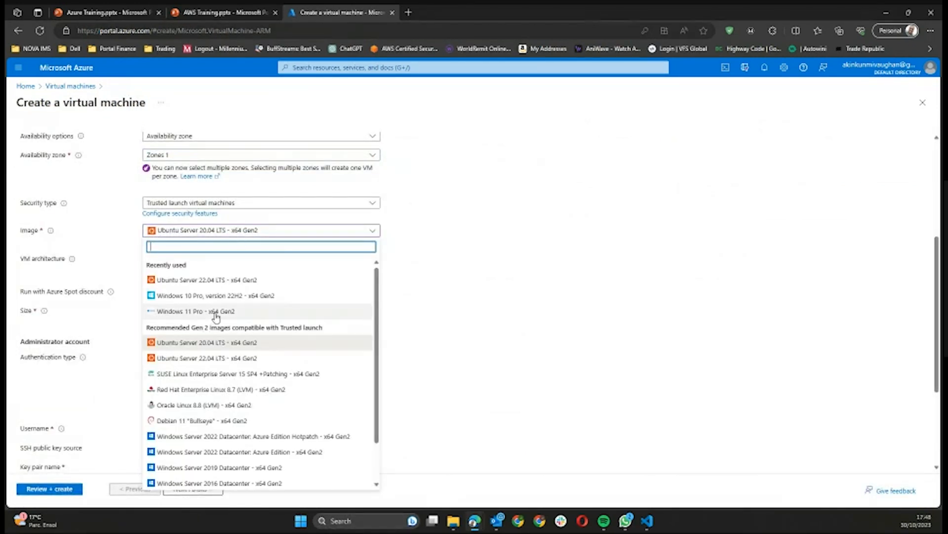
{"action": "left_click", "coordinate": [231, 299]}
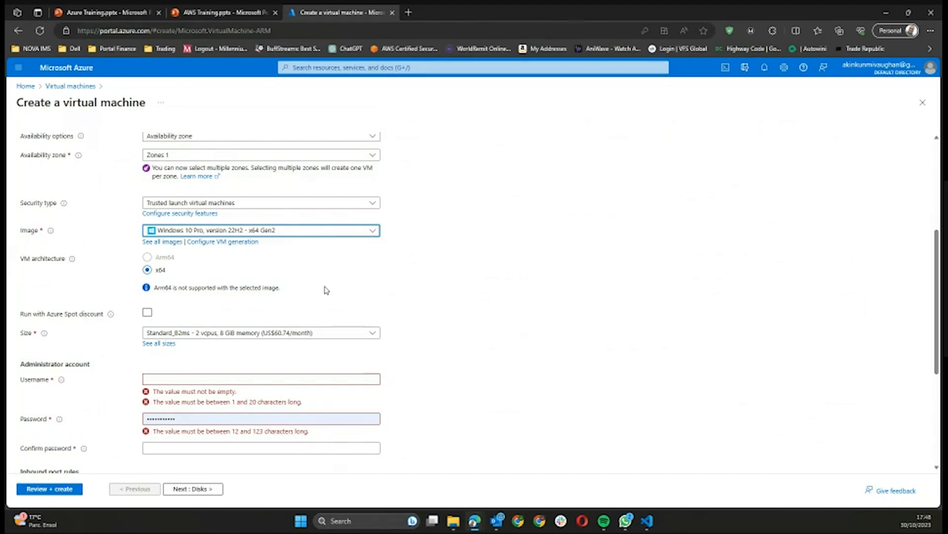
{"action": "scroll", "coordinate": [326, 290], "scroll_direction": "down", "scroll_amount": 1}
{"action": "scroll", "coordinate": [388, 266], "scroll_direction": "down", "scroll_amount": 2}
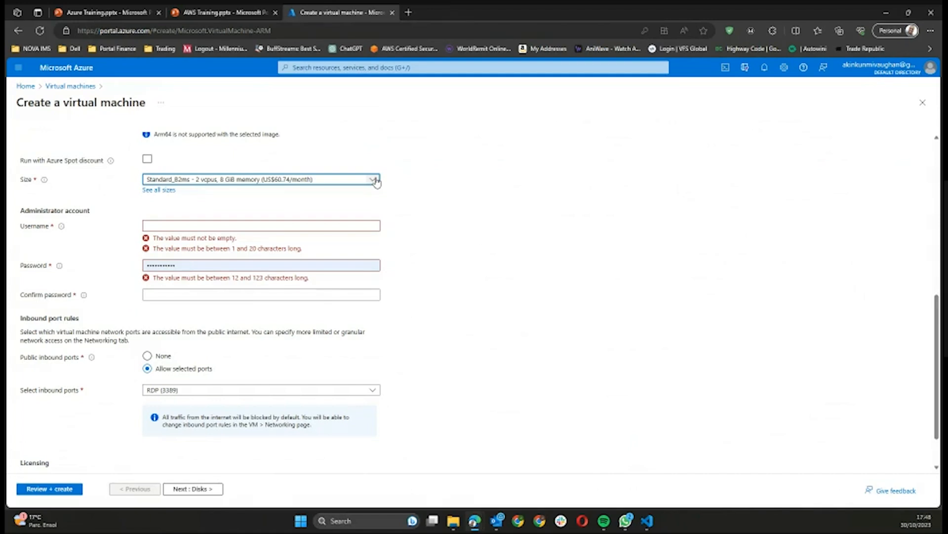
Step: Open 'See all sizes' under Size to list the 778 available VM sizes
{"action": "left_click", "coordinate": [170, 192]}
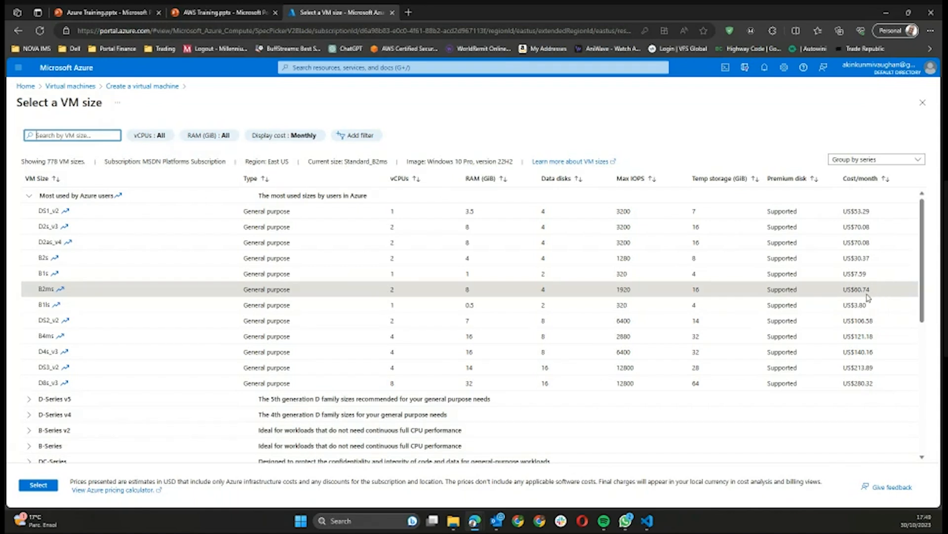
{"action": "scroll", "coordinate": [197, 320], "scroll_direction": "down", "scroll_amount": 2}
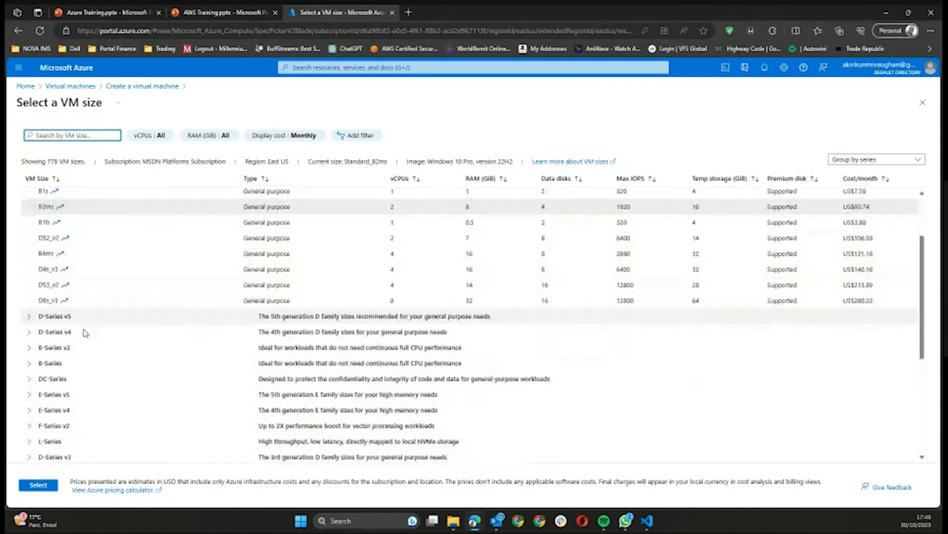
{"action": "left_click", "coordinate": [43, 319]}
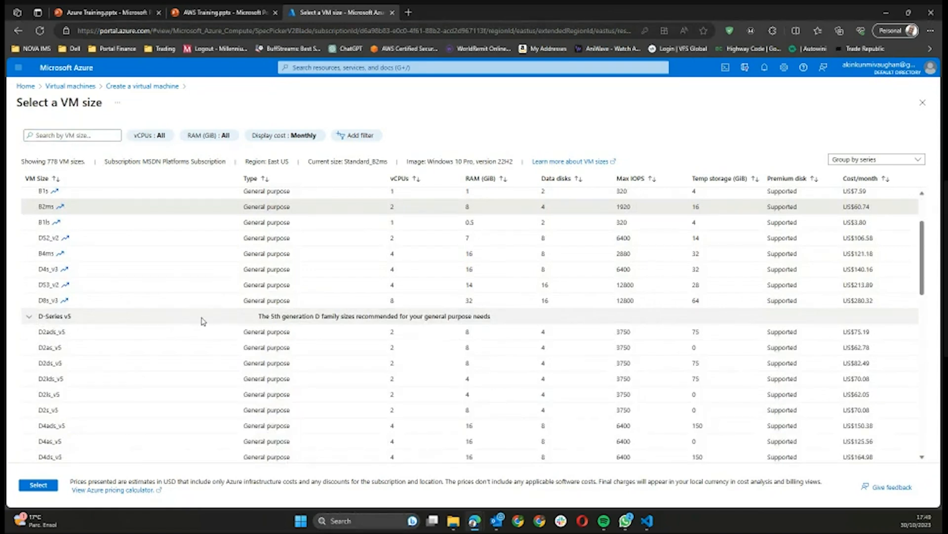
{"action": "scroll", "coordinate": [203, 318], "scroll_direction": "down", "scroll_amount": 1}
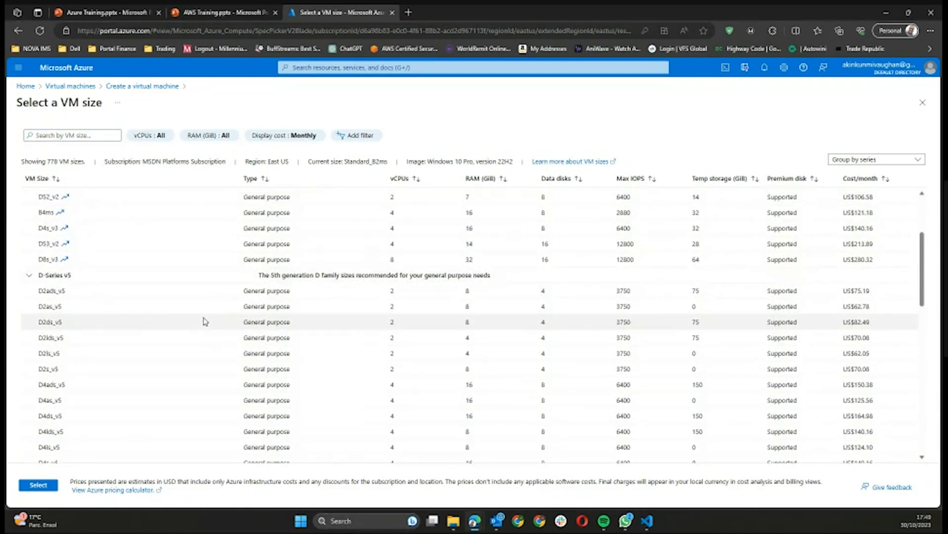
{"action": "scroll", "coordinate": [206, 321], "scroll_direction": "down", "scroll_amount": 2}
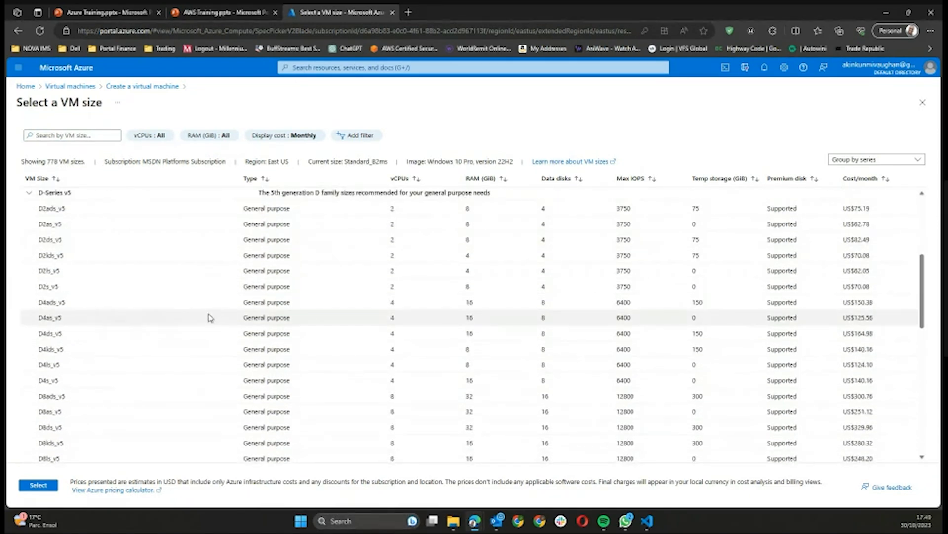
{"action": "scroll", "coordinate": [211, 317], "scroll_direction": "down", "scroll_amount": 5}
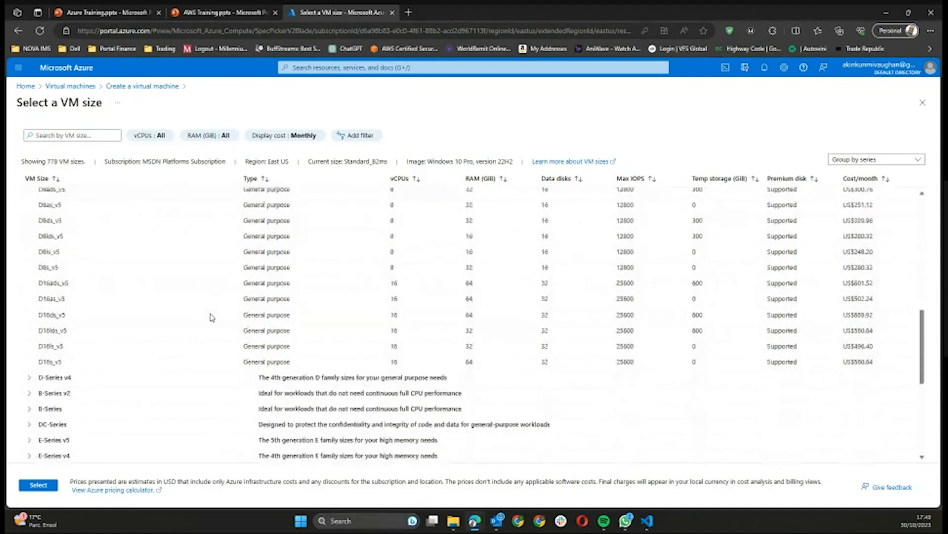
{"action": "left_click", "coordinate": [28, 377]}
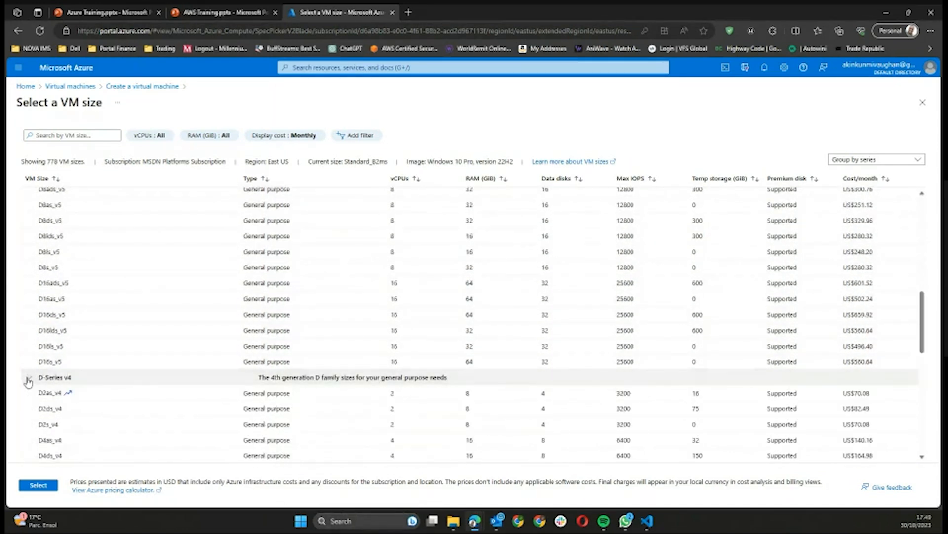
{"action": "scroll", "coordinate": [45, 365], "scroll_direction": "down", "scroll_amount": 5}
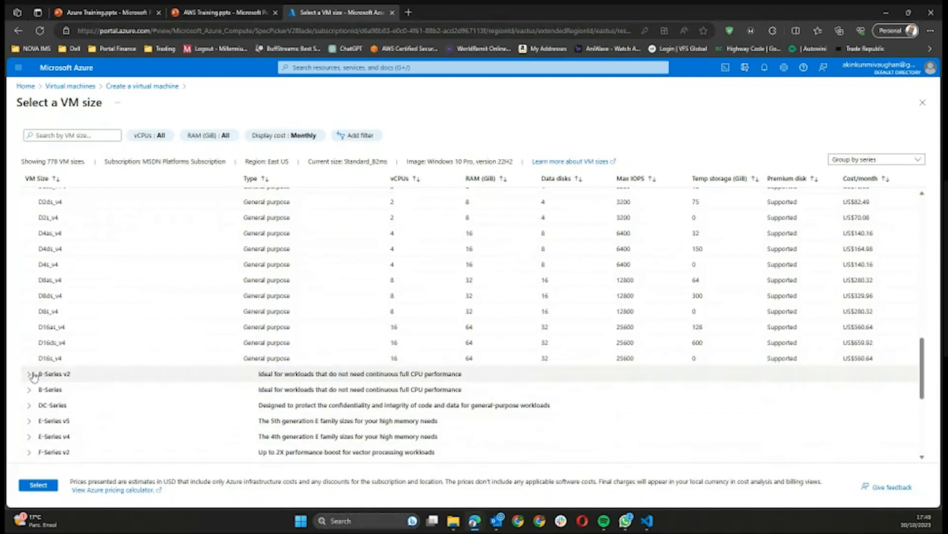
{"action": "left_click", "coordinate": [29, 374]}
{"action": "scroll", "coordinate": [47, 372], "scroll_direction": "down", "scroll_amount": 4}
{"action": "scroll", "coordinate": [47, 371], "scroll_direction": "up", "scroll_amount": 5}
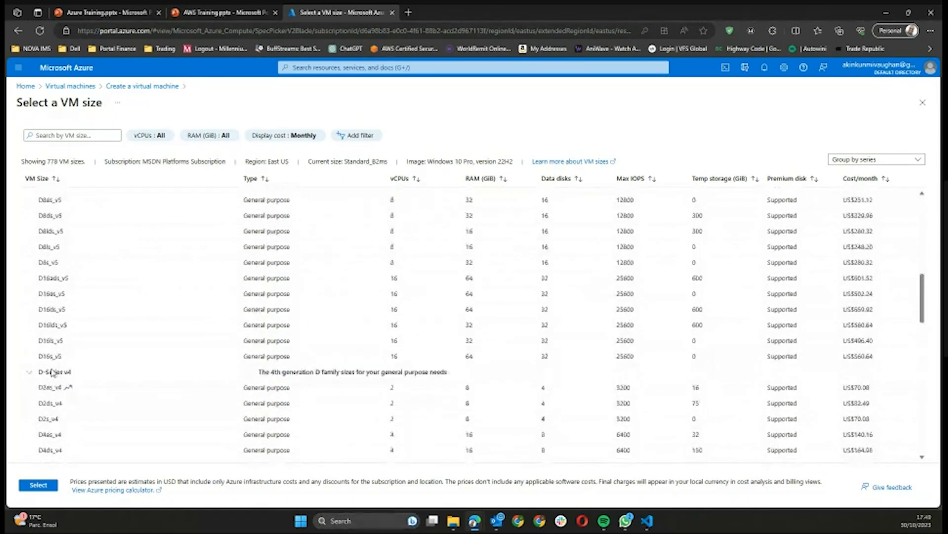
{"action": "left_click", "coordinate": [29, 415]}
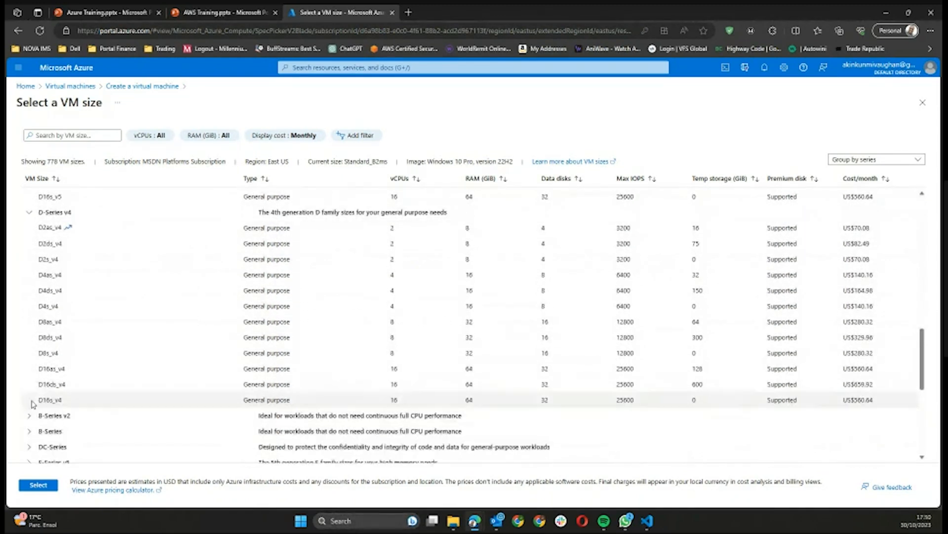
{"action": "scroll", "coordinate": [35, 341], "scroll_direction": "up", "scroll_amount": 3}
{"action": "left_click", "coordinate": [35, 339]}
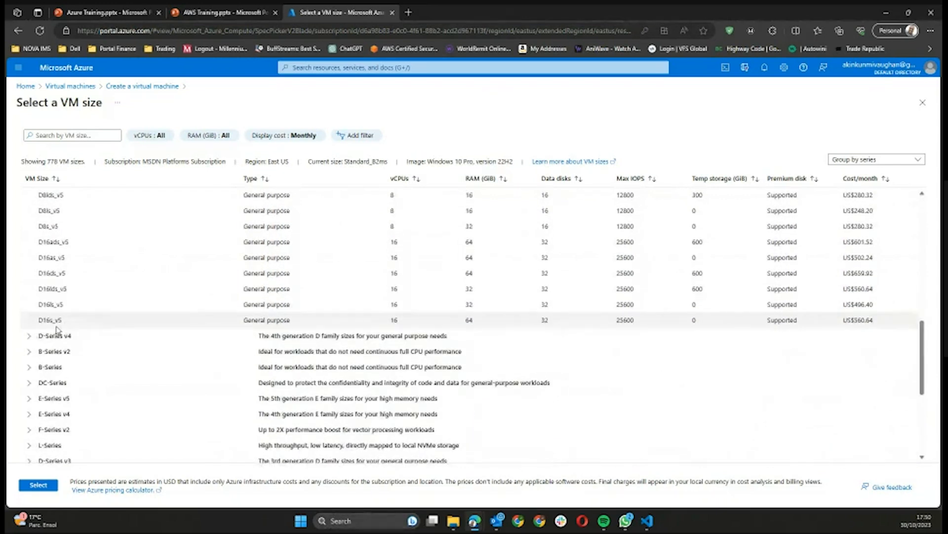
{"action": "scroll", "coordinate": [57, 328], "scroll_direction": "up", "scroll_amount": 3}
{"action": "scroll", "coordinate": [63, 327], "scroll_direction": "down", "scroll_amount": 2}
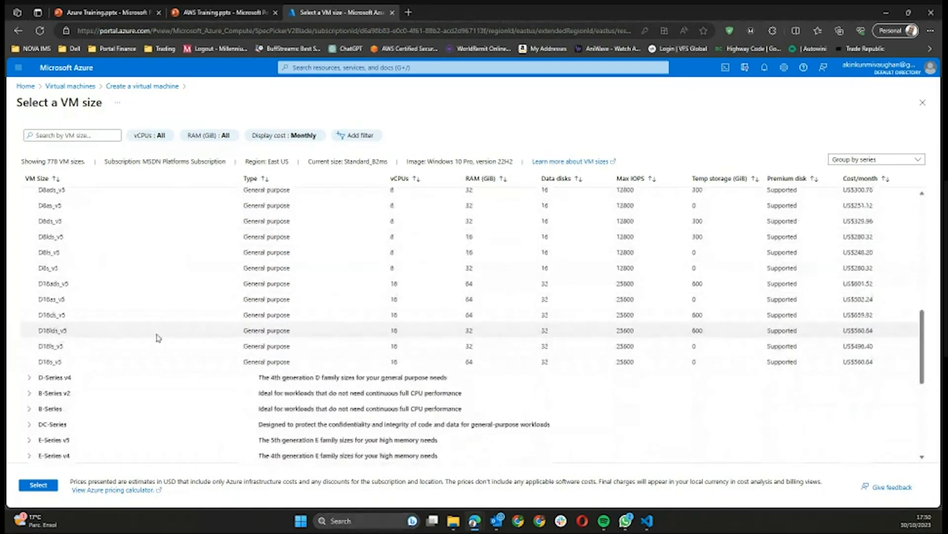
{"action": "left_click", "coordinate": [858, 315]}
{"action": "double_click", "coordinate": [858, 315]}
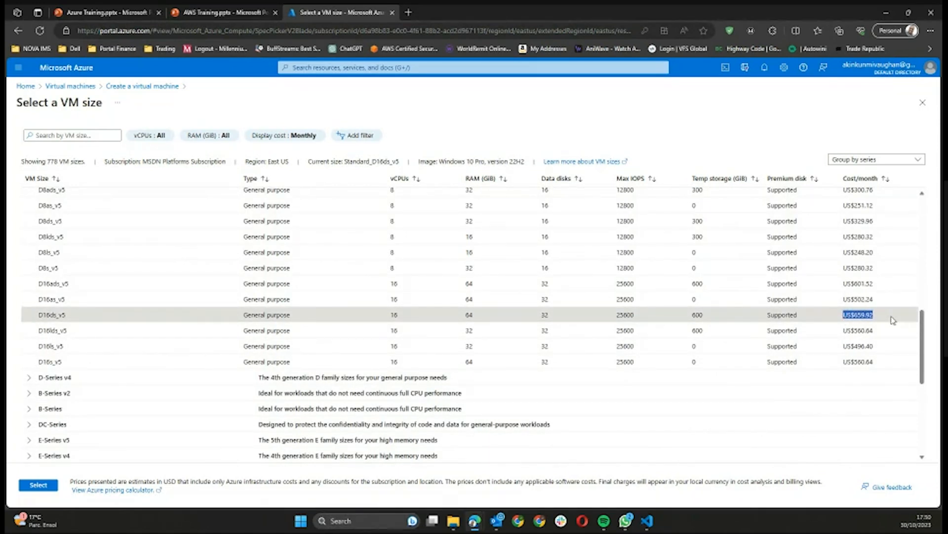
{"action": "scroll", "coordinate": [662, 328], "scroll_direction": "up", "scroll_amount": 7}
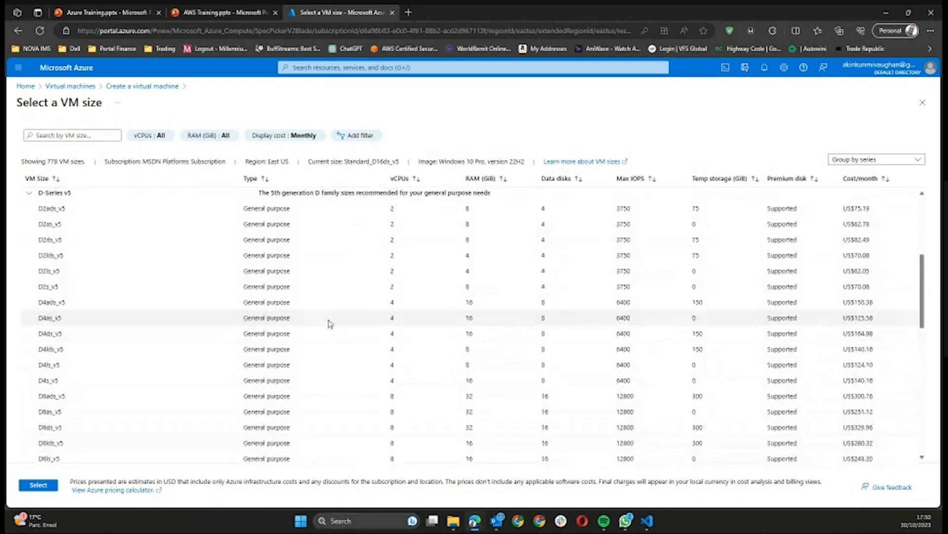
{"action": "left_click", "coordinate": [35, 320]}
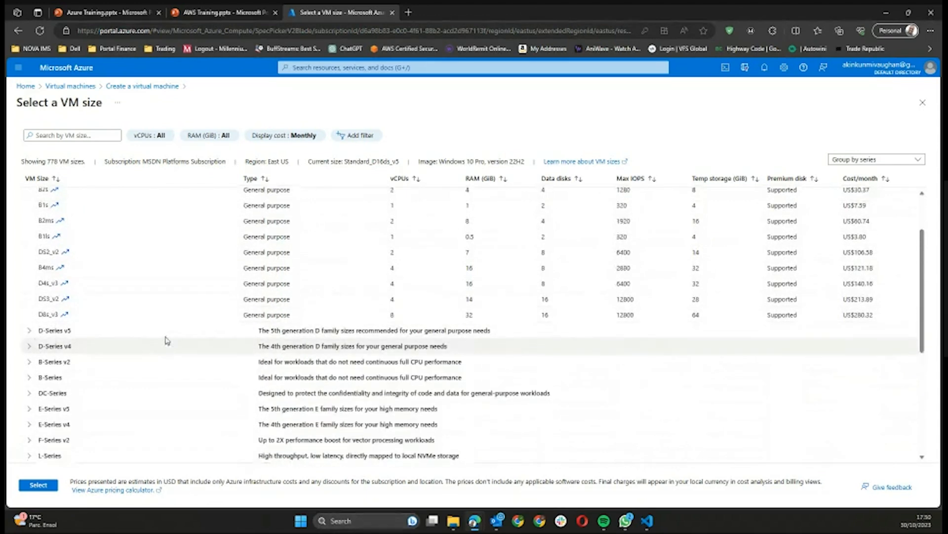
{"action": "scroll", "coordinate": [68, 305], "scroll_direction": "up", "scroll_amount": 2}
{"action": "left_click", "coordinate": [85, 294]}
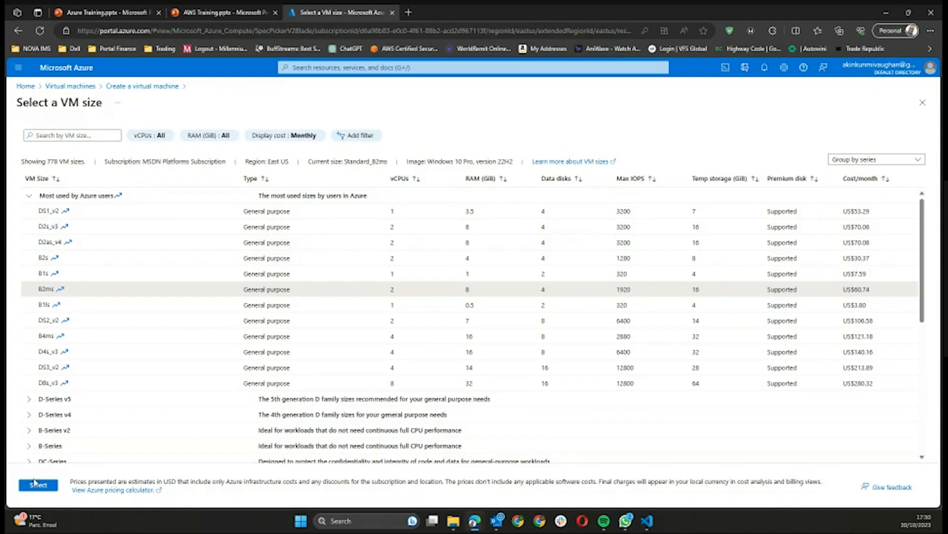
Step: Apply Standard_B2ms as the VM size and return to the form
{"action": "left_click", "coordinate": [34, 485]}
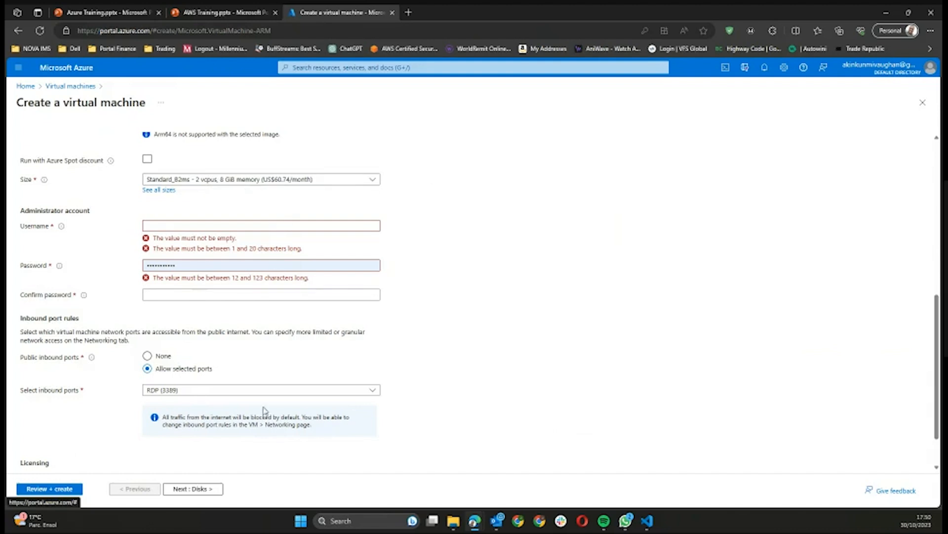
{"action": "scroll", "coordinate": [72, 214], "scroll_direction": "down", "scroll_amount": 1}
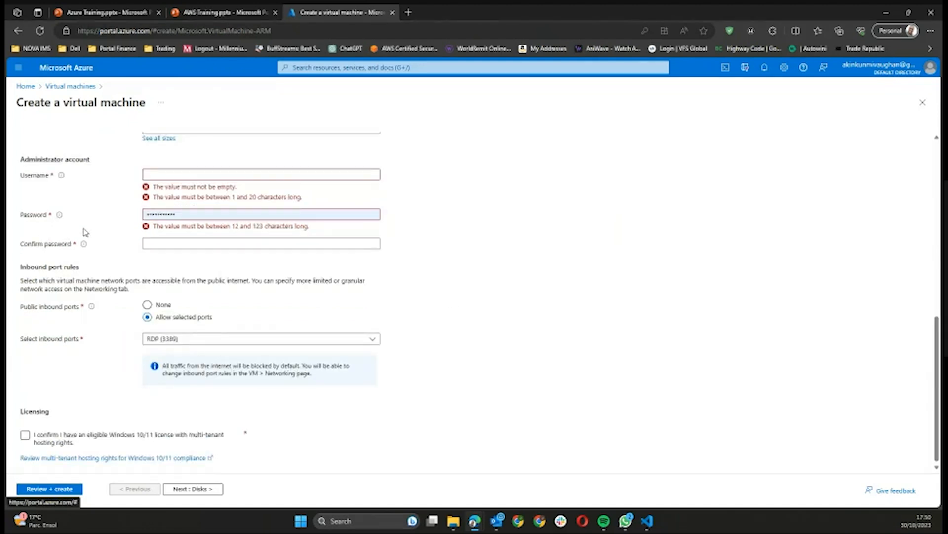
{"action": "scroll", "coordinate": [85, 231], "scroll_direction": "up", "scroll_amount": 1}
Step: Enter the administrator username and clear the browser-autofilled password
{"action": "left_click", "coordinate": [177, 228]}
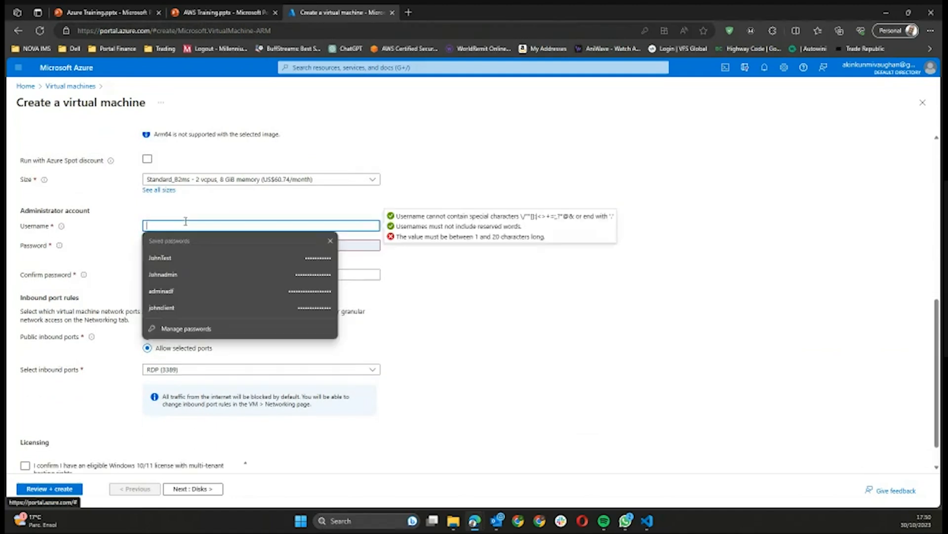
{"action": "left_click", "coordinate": [330, 241]}
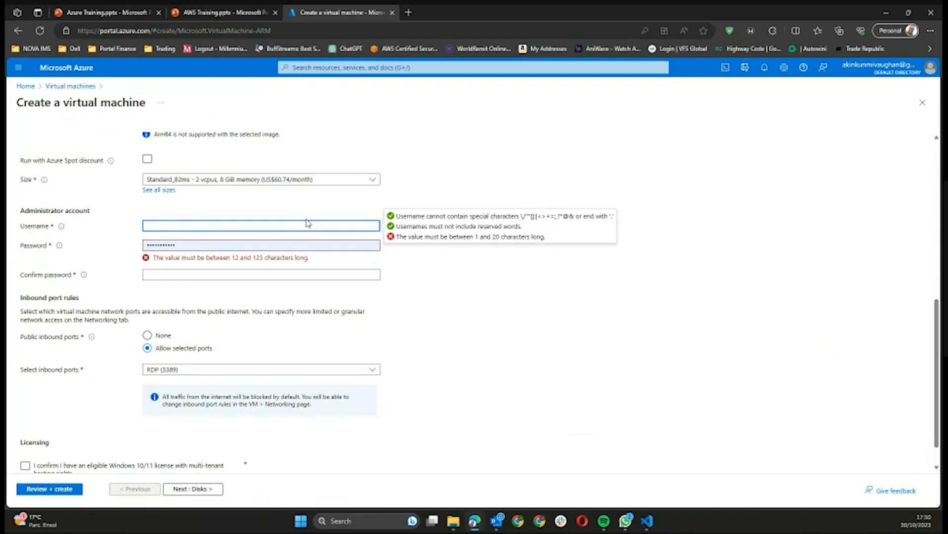
{"action": "type", "text": "Az"}
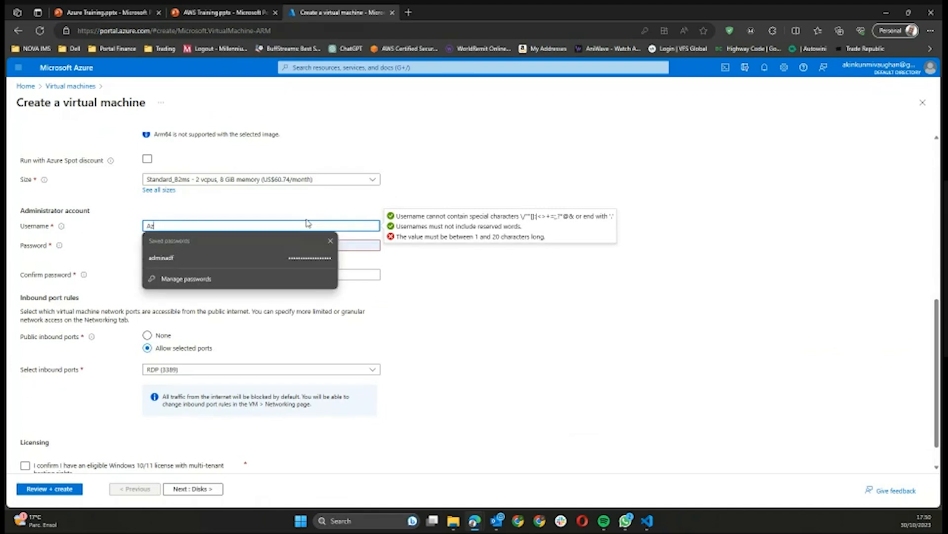
{"action": "type", "text": "ureAdmin"}
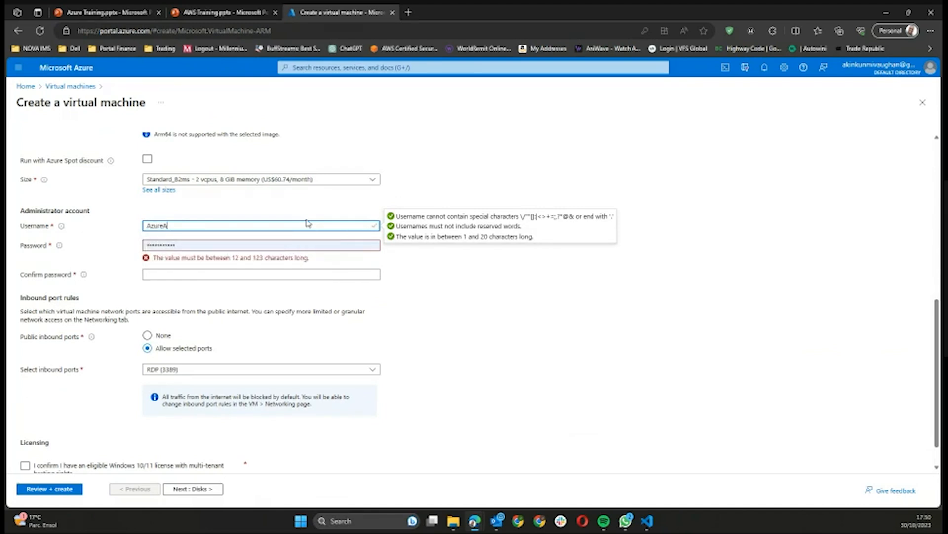
{"action": "double_click", "coordinate": [204, 245]}
{"action": "key", "text": "BackSpace"}
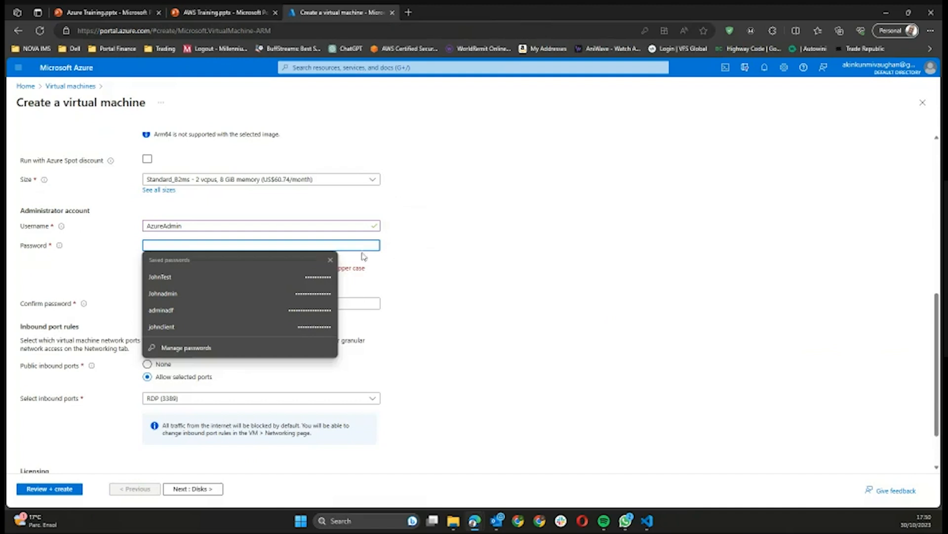
Step: Enter a complex administrator password of at least 12 characters
{"action": "left_click", "coordinate": [330, 260]}
{"action": "left_click", "coordinate": [212, 245]}
{"action": "type", "text": "••••"}
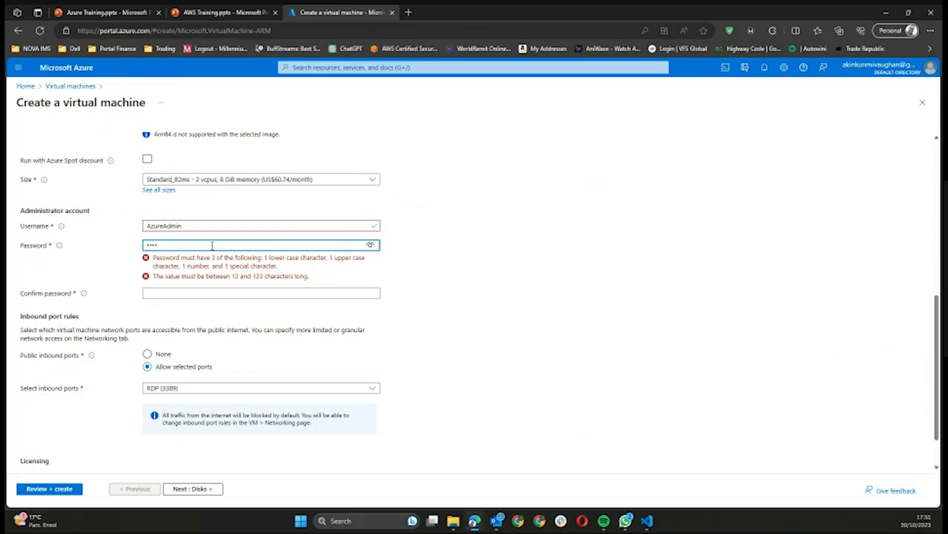
{"action": "key", "text": "BackSpace"}
{"action": "key", "text": "BackSpace"}
{"action": "key", "text": "BackSpace"}
{"action": "key", "text": "BackSpace"}
{"action": "type", "text": "****"}
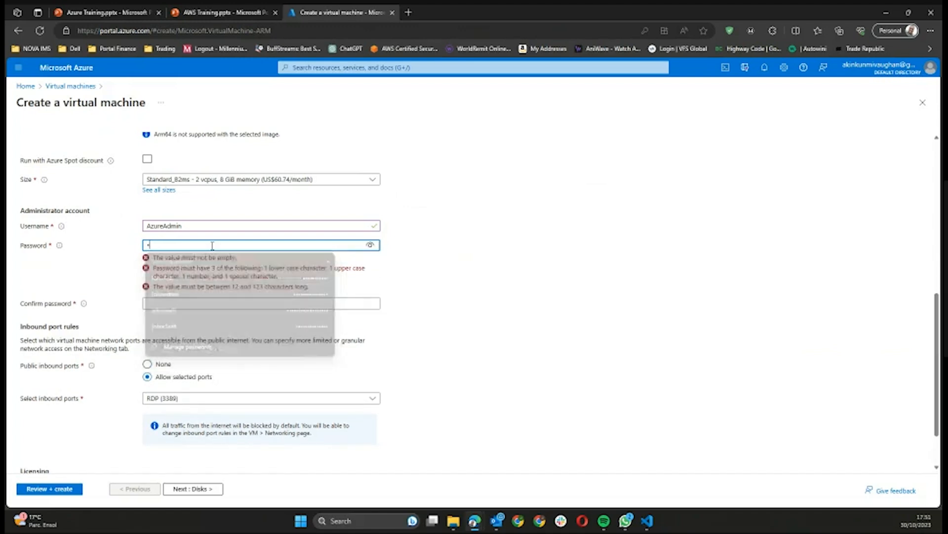
{"action": "type", "text": "*****"}
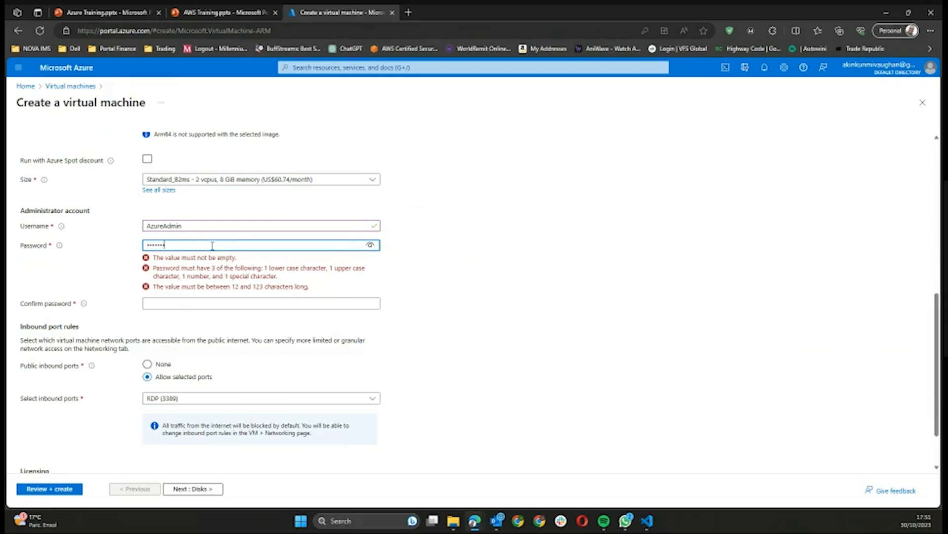
{"action": "type", "text": "*"}
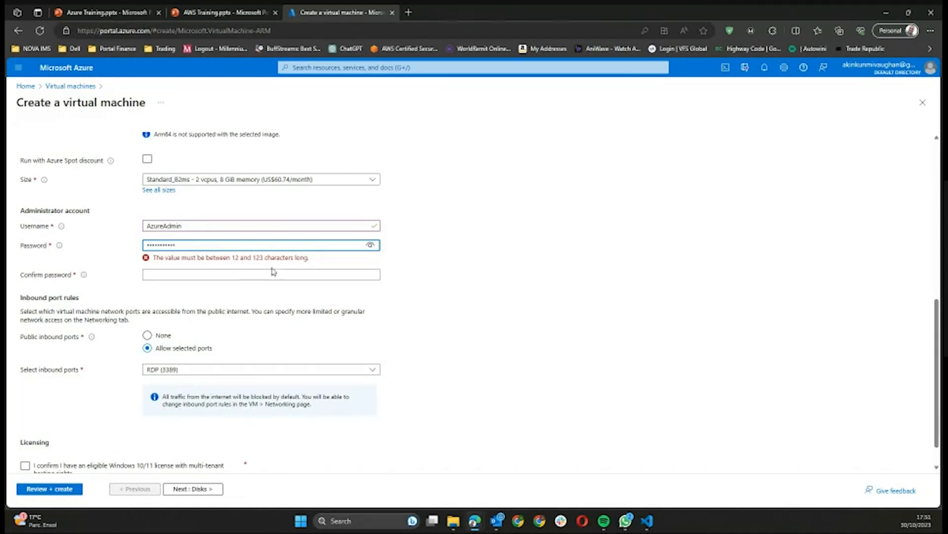
{"action": "double_click", "coordinate": [467, 324]}
{"action": "left_click_drag", "start_coordinate": [177, 248], "coordinate": [101, 235]}
{"action": "key", "text": "BackSpace"}
{"action": "type", "text": "••••"}
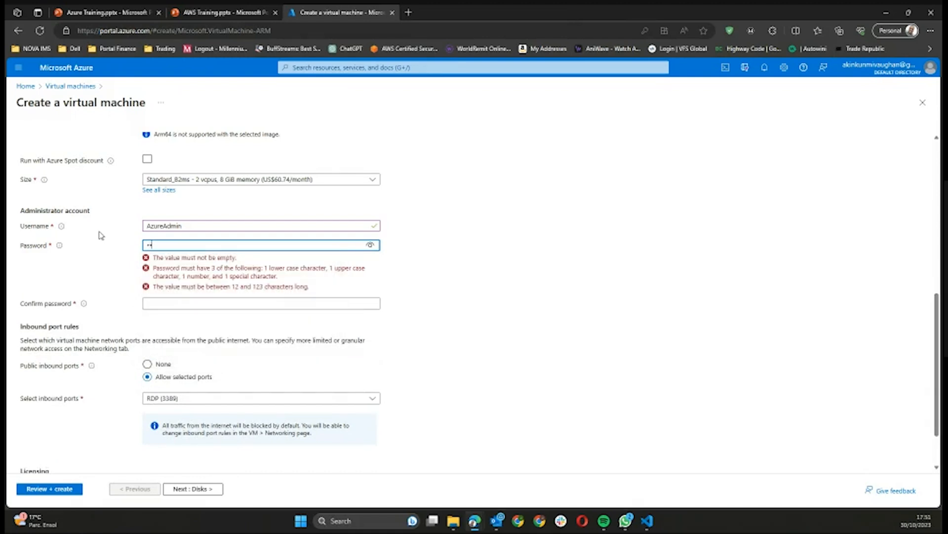
{"action": "type", "text": "•••••••••••"}
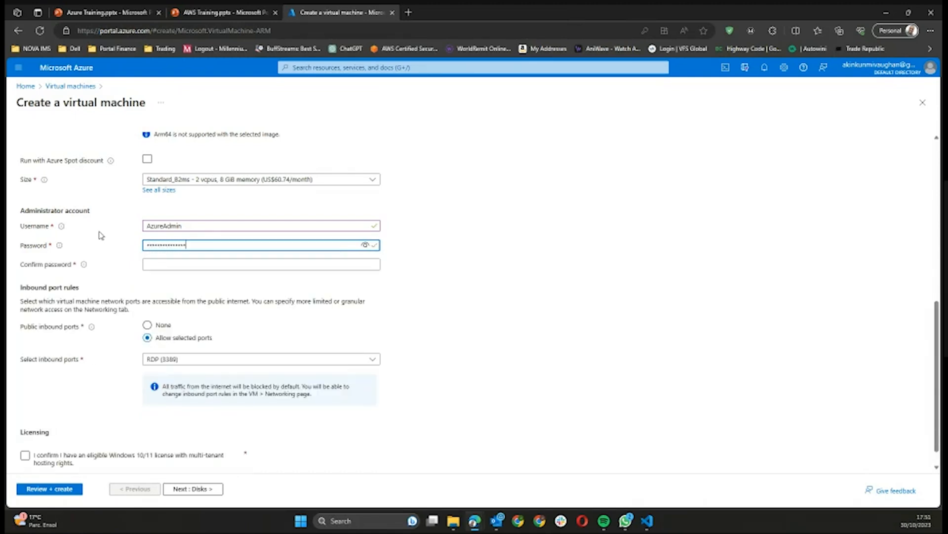
Step: Type the same password in Confirm password so the mismatch error clears
{"action": "left_click", "coordinate": [194, 265]}
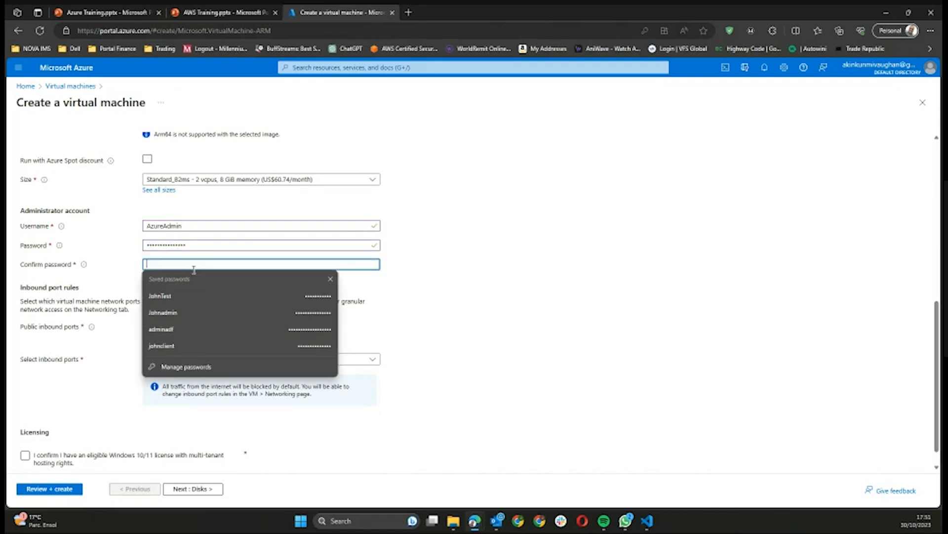
{"action": "type", "text": "•••••••"}
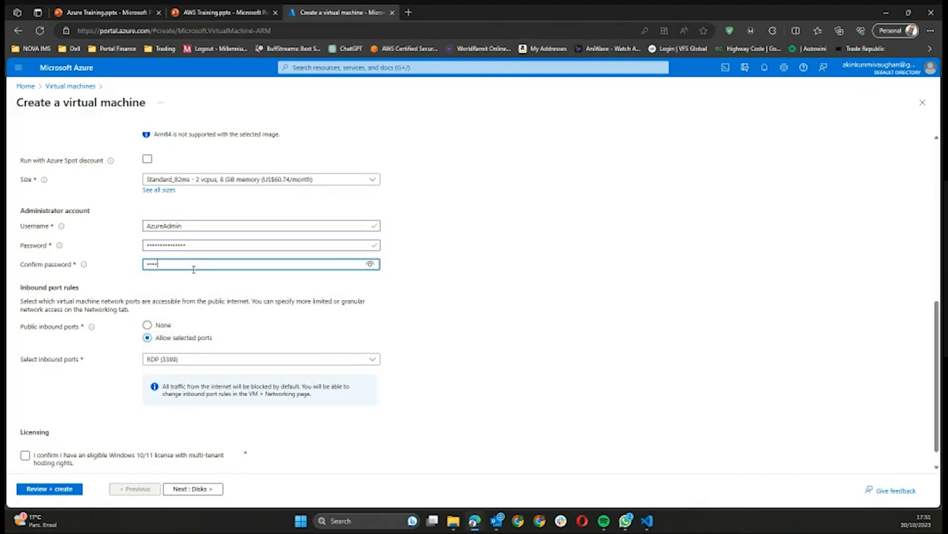
{"action": "type", "text": "•••"}
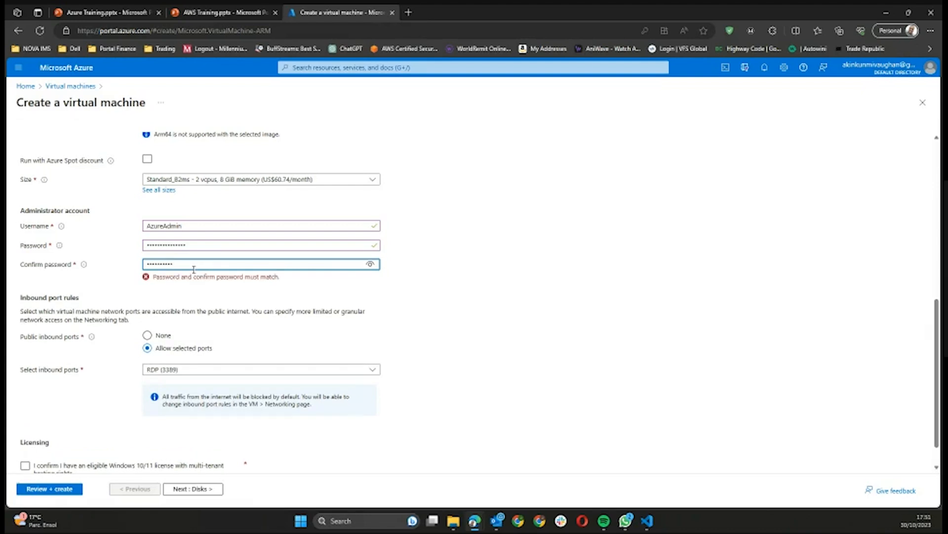
{"action": "type", "text": "••••••••"}
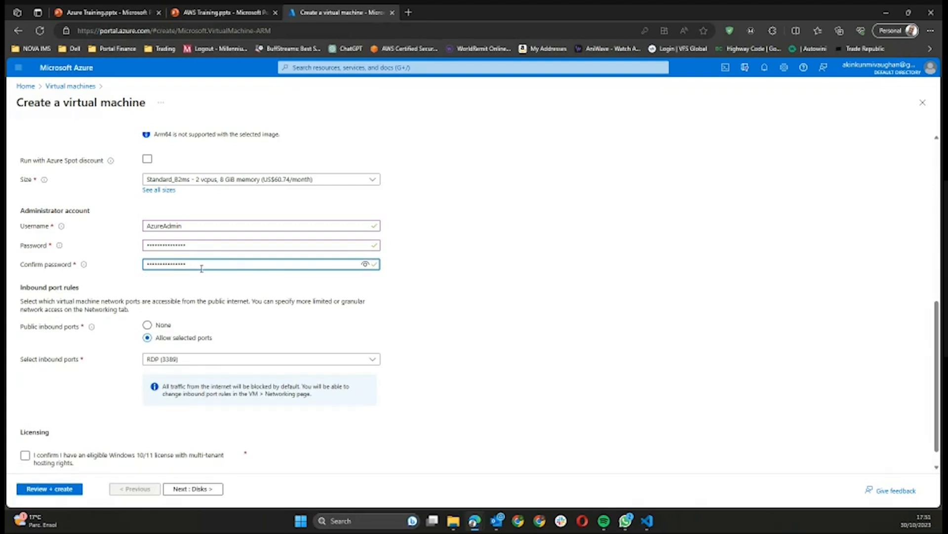
{"action": "left_click", "coordinate": [525, 292]}
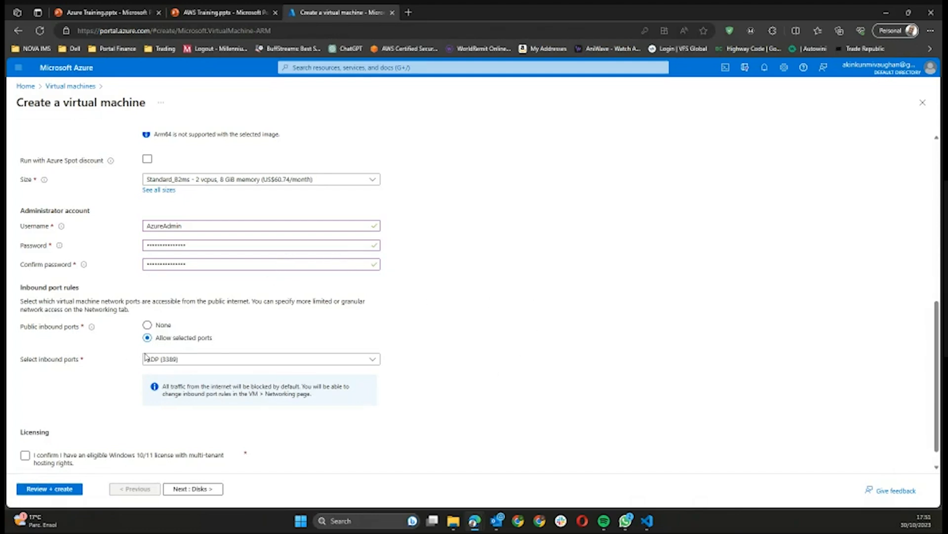
{"action": "scroll", "coordinate": [442, 324], "scroll_direction": "down", "scroll_amount": 1}
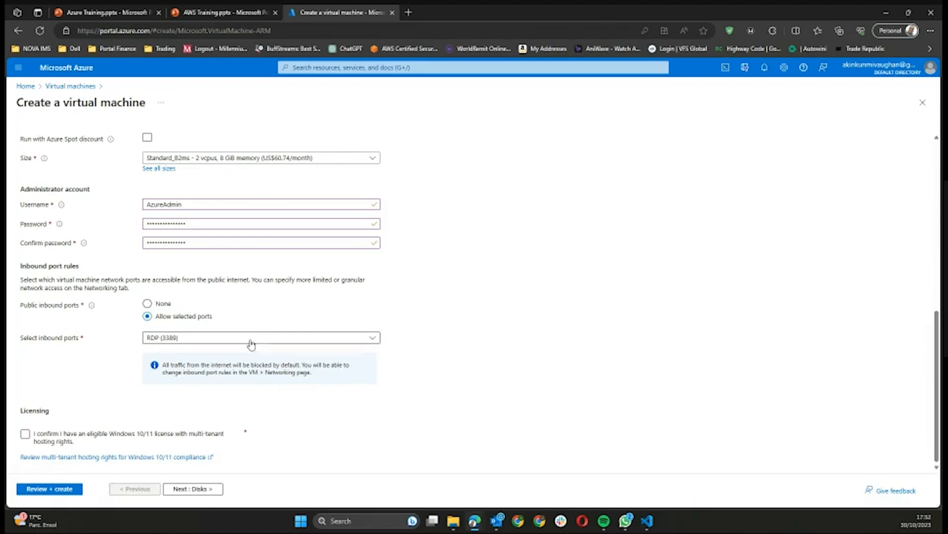
Step: Keep only RDP (3389) allowed inbound, leaving SSH and HTTPS unselected
{"action": "left_click", "coordinate": [350, 339]}
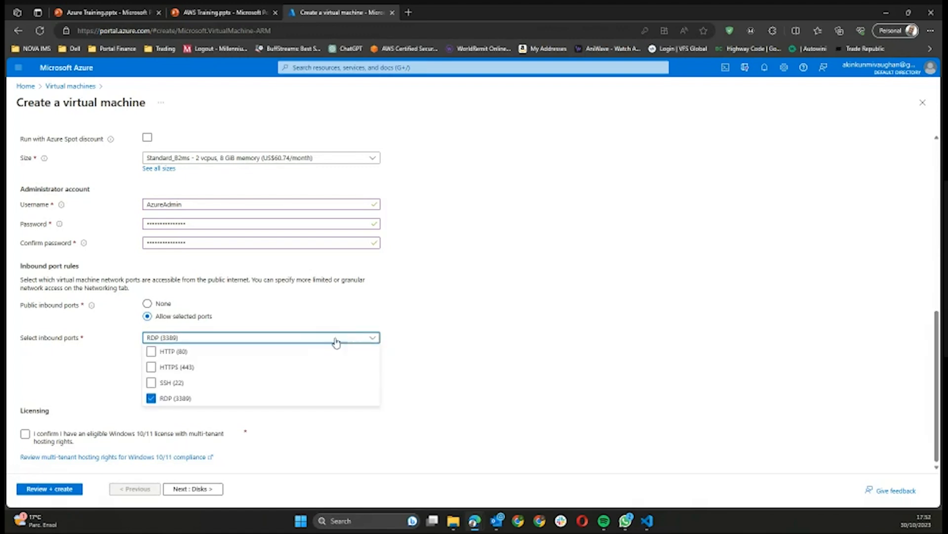
{"action": "left_click", "coordinate": [150, 384]}
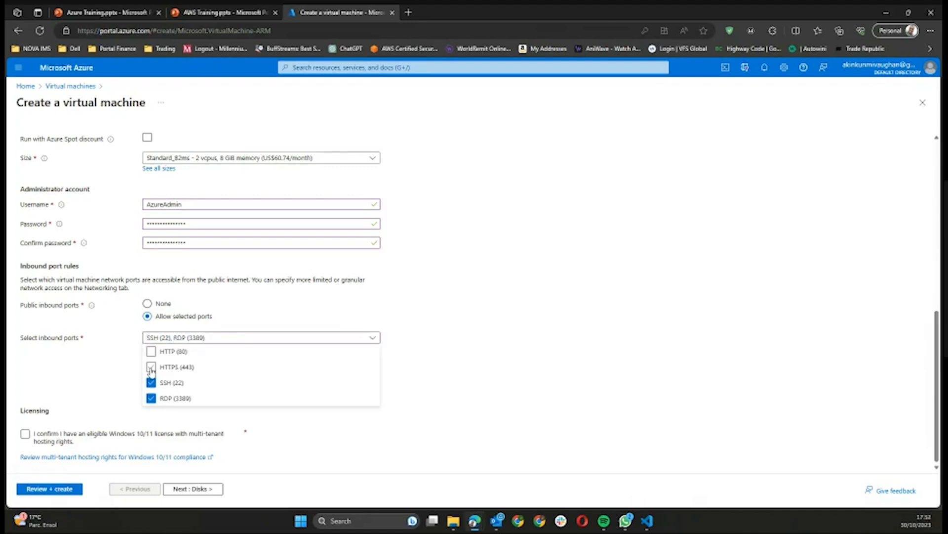
{"action": "left_click", "coordinate": [150, 367]}
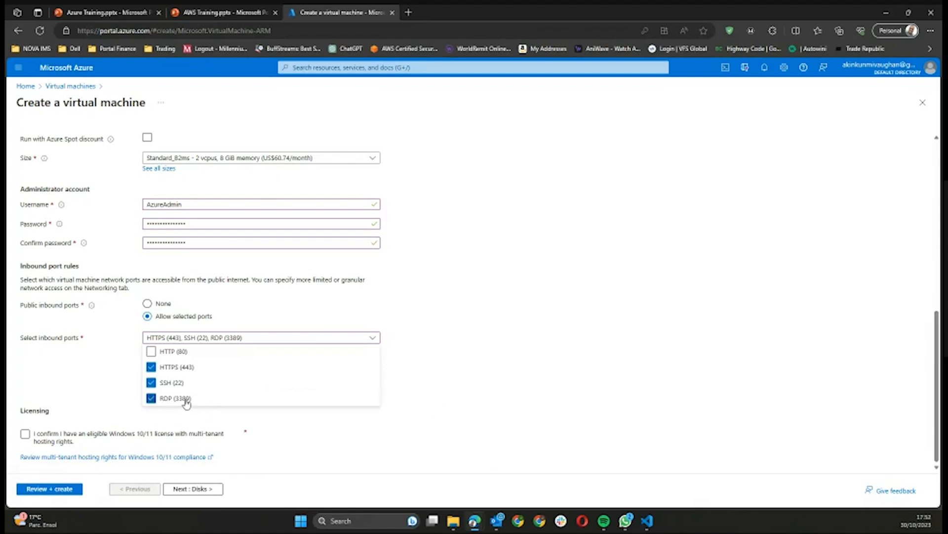
{"action": "left_click", "coordinate": [151, 368]}
{"action": "left_click", "coordinate": [151, 383]}
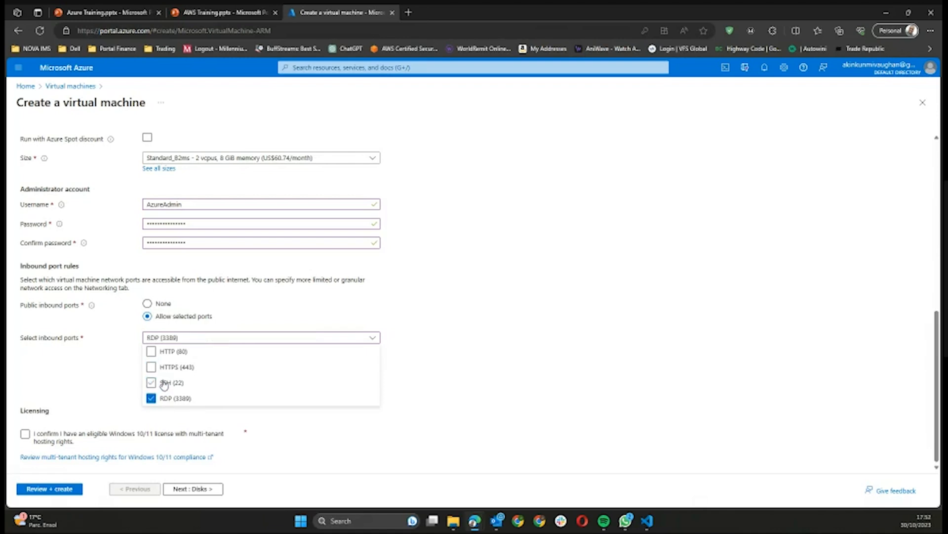
{"action": "left_click", "coordinate": [410, 409]}
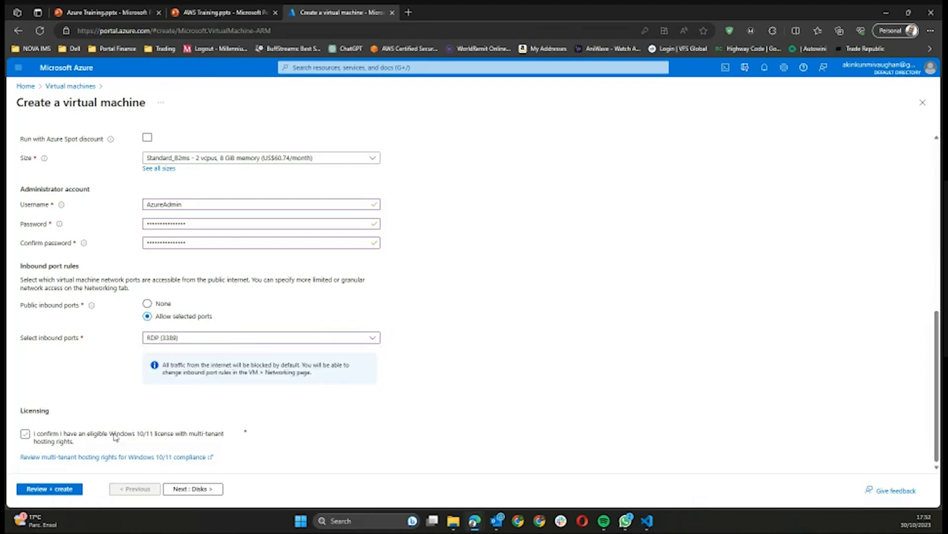
Step: Confirm Windows 10/11 multi-tenant licence eligibility and continue to the Disks step
{"action": "left_click", "coordinate": [26, 434]}
{"action": "left_click", "coordinate": [25, 434]}
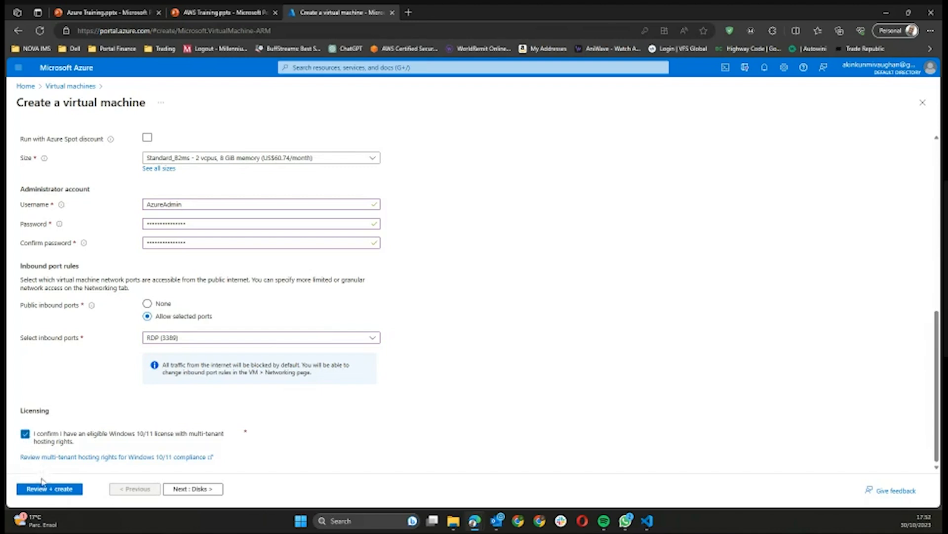
{"action": "left_click", "coordinate": [178, 491]}
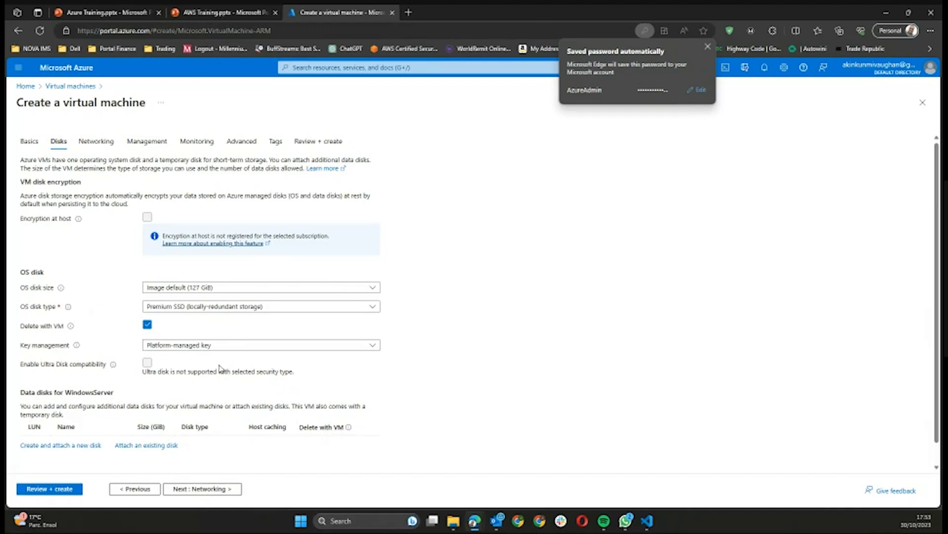
Step: Set the OS disk size to 256 GiB (P15)
{"action": "left_click", "coordinate": [708, 46]}
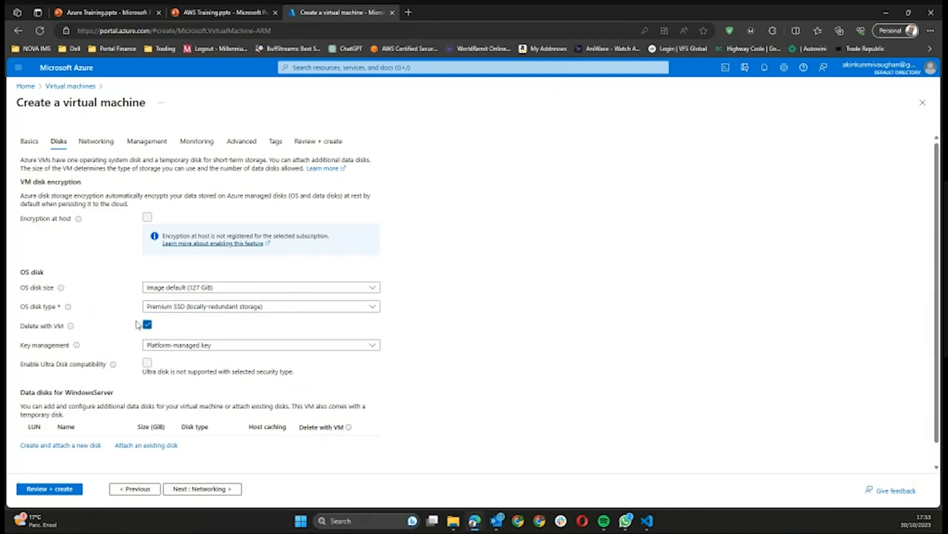
{"action": "left_click", "coordinate": [237, 290]}
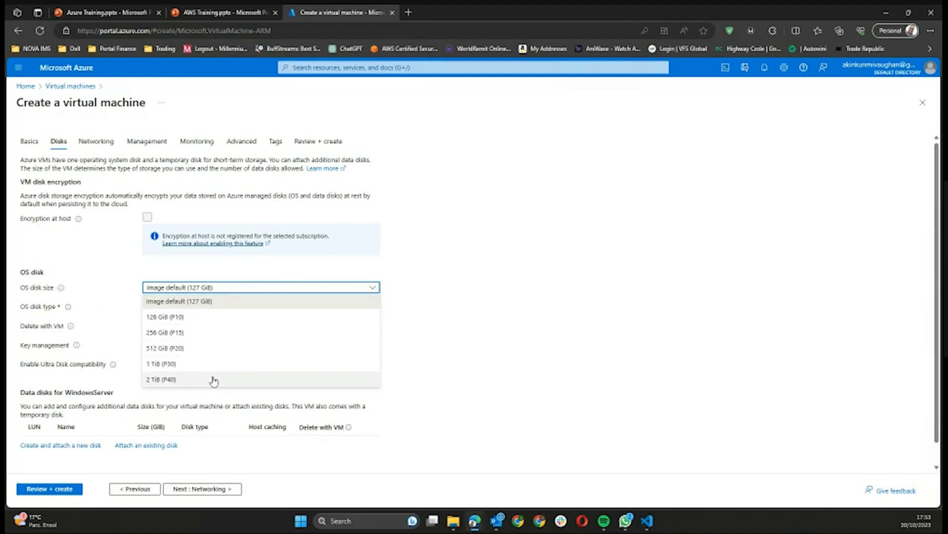
{"action": "left_click", "coordinate": [226, 334]}
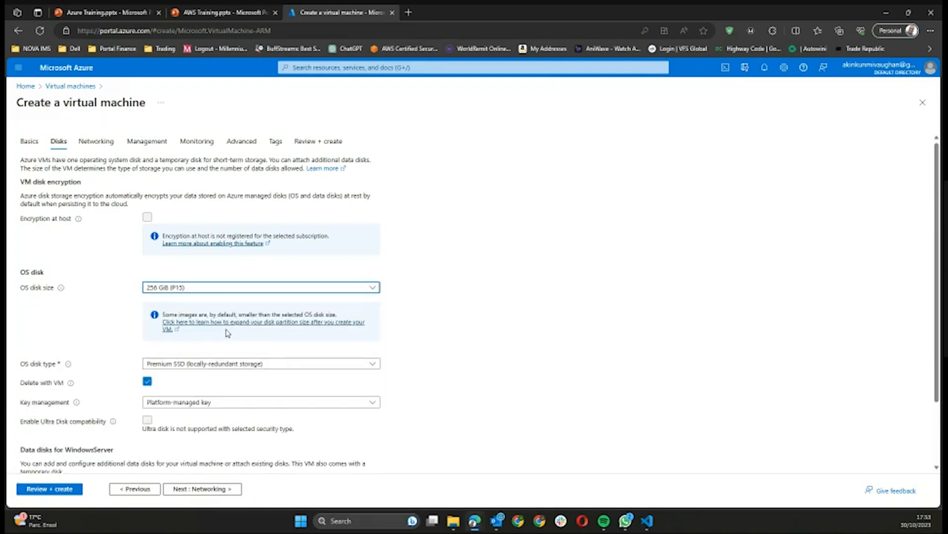
{"action": "scroll", "coordinate": [226, 332], "scroll_direction": "down", "scroll_amount": 1}
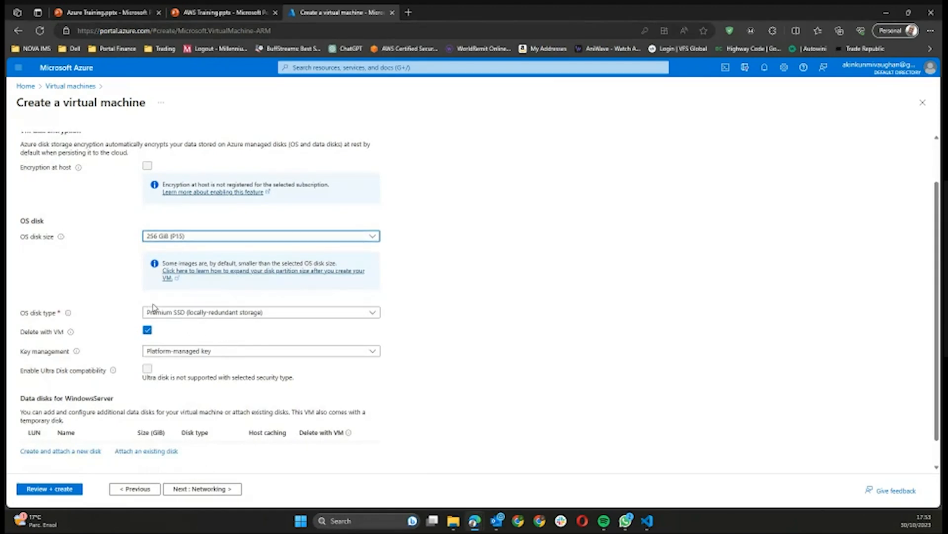
Step: Keep Premium SSD as the OS disk type and expand the advanced disk options
{"action": "left_click", "coordinate": [181, 314]}
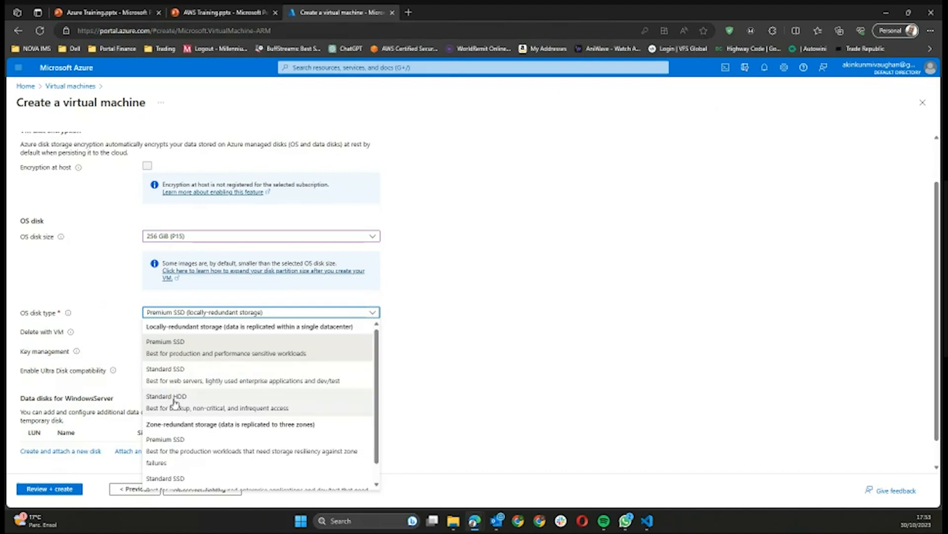
{"action": "left_click", "coordinate": [194, 351]}
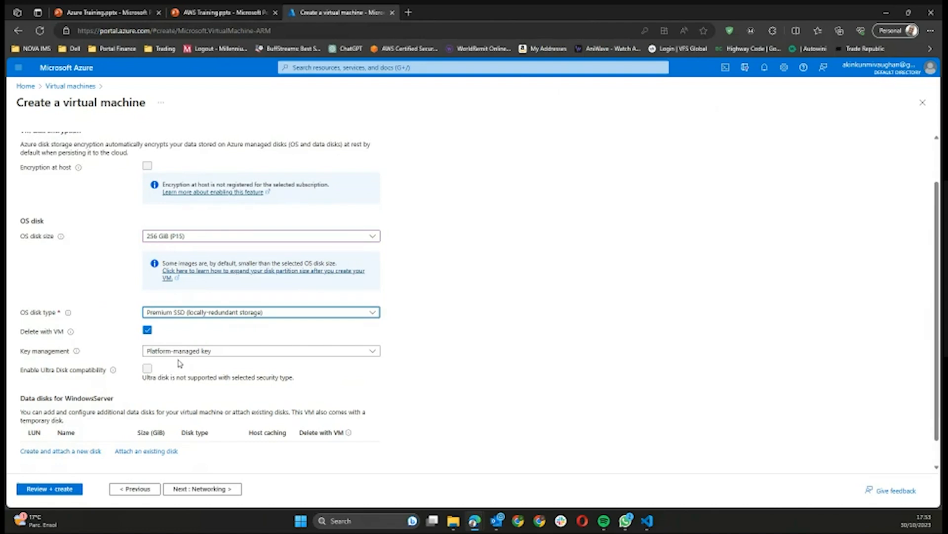
{"action": "scroll", "coordinate": [180, 363], "scroll_direction": "down", "scroll_amount": 1}
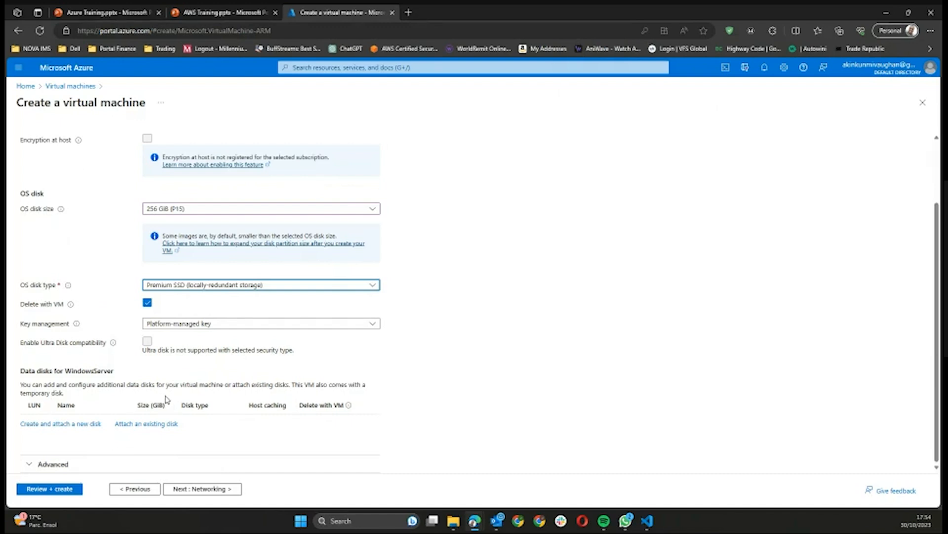
{"action": "left_click", "coordinate": [223, 462]}
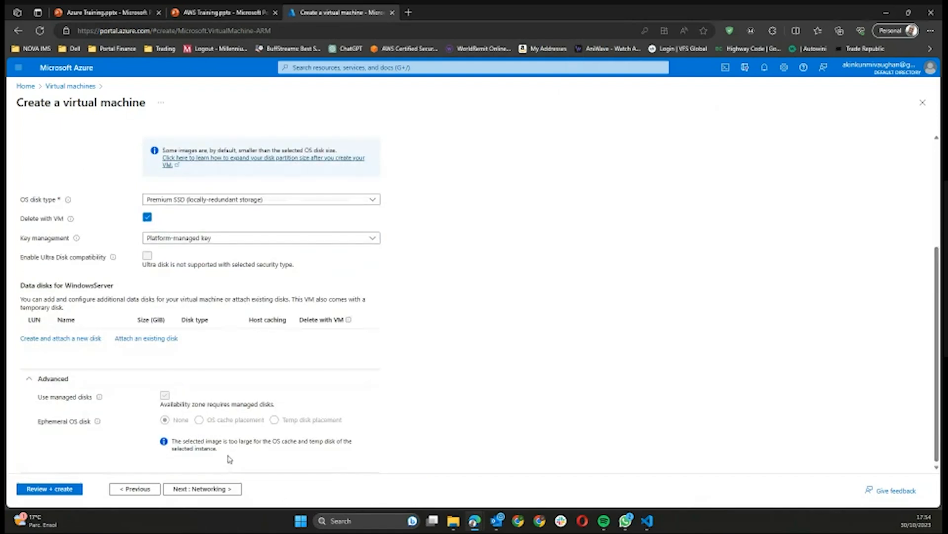
Step: On Networking, leave the virtual network unchanged and delete the public IP and NIC with the VM
{"action": "left_click", "coordinate": [209, 490]}
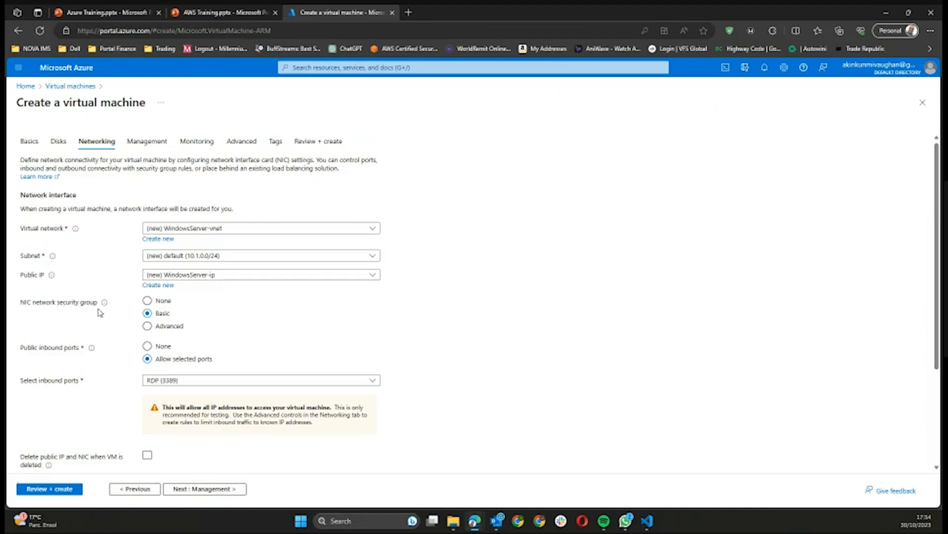
{"action": "mouse_move", "coordinate": [104, 302]}
{"action": "left_click", "coordinate": [291, 232]}
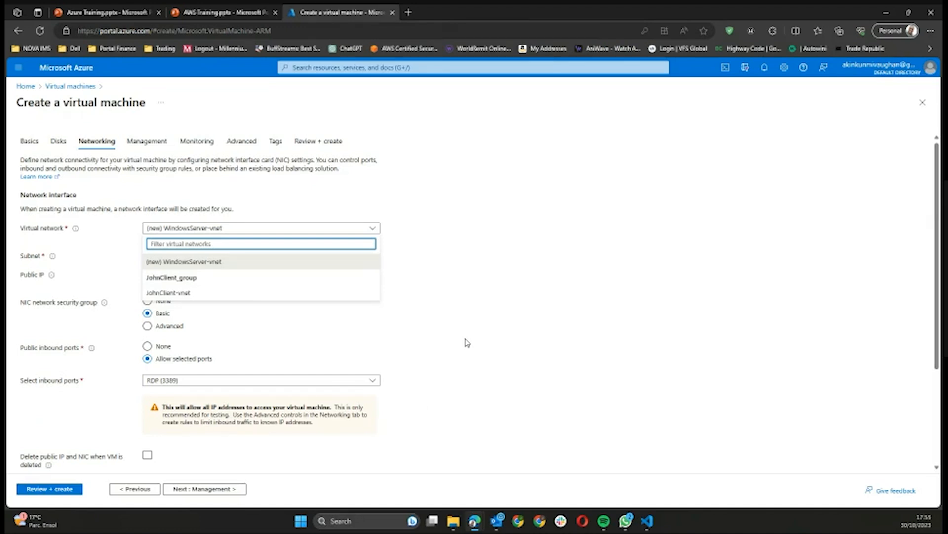
{"action": "left_click", "coordinate": [484, 288]}
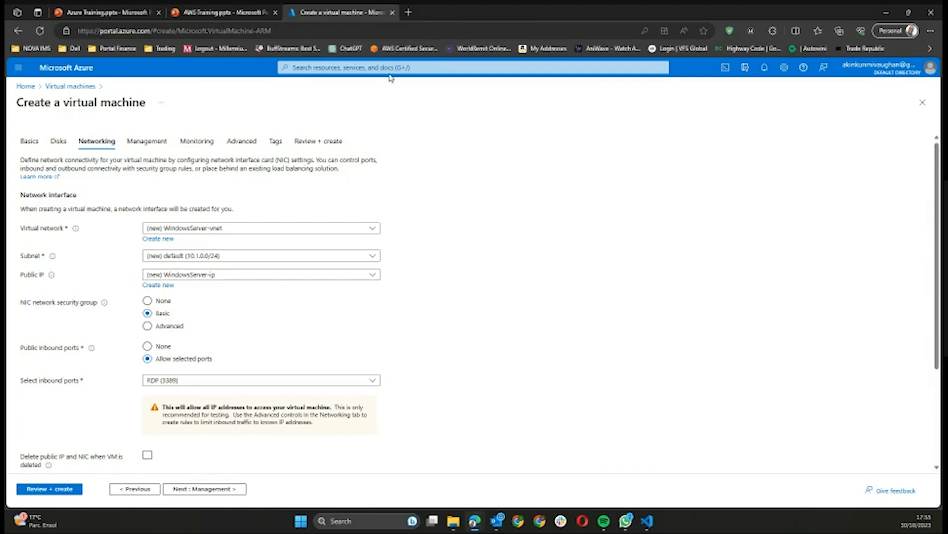
{"action": "scroll", "coordinate": [492, 261], "scroll_direction": "down", "scroll_amount": 3}
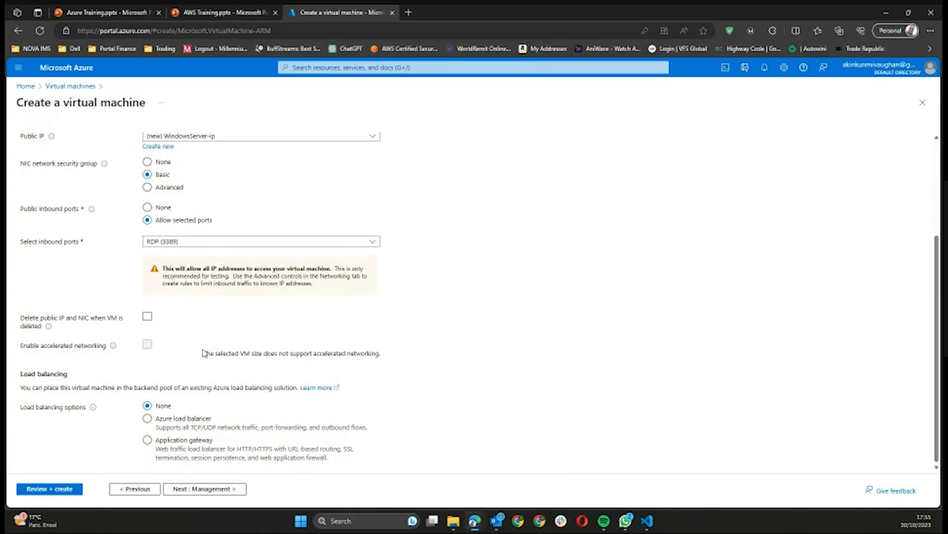
{"action": "left_click", "coordinate": [148, 317]}
Step: Go to the Management settings and click into the auto-shutdown time field
{"action": "left_click", "coordinate": [225, 490]}
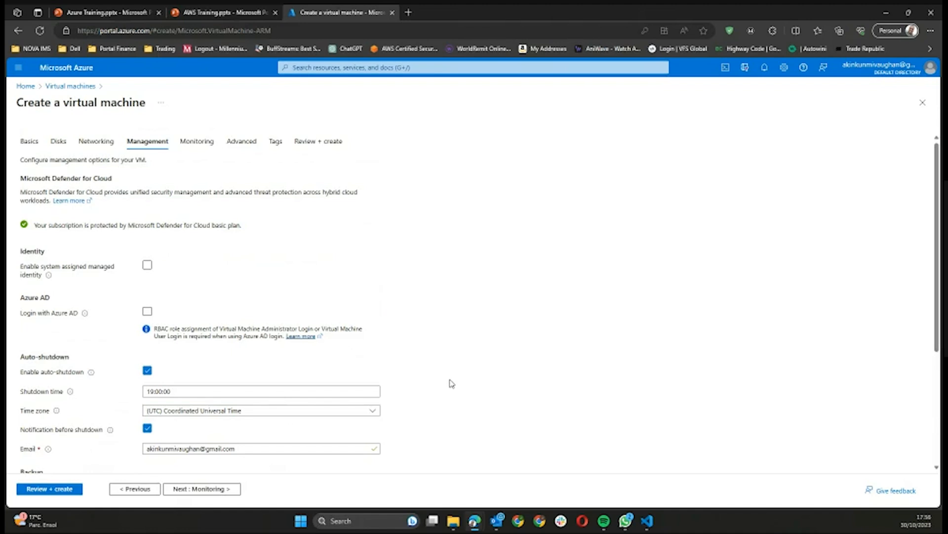
{"action": "scroll", "coordinate": [449, 383], "scroll_direction": "down", "scroll_amount": 3}
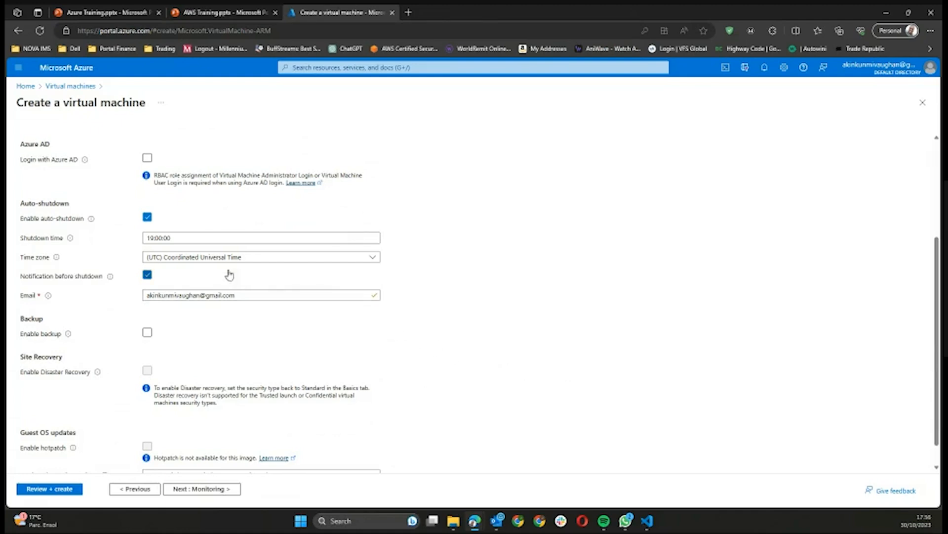
{"action": "left_click", "coordinate": [163, 238]}
Step: Replace the auto-shutdown time with 17:00
{"action": "left_click", "coordinate": [196, 235]}
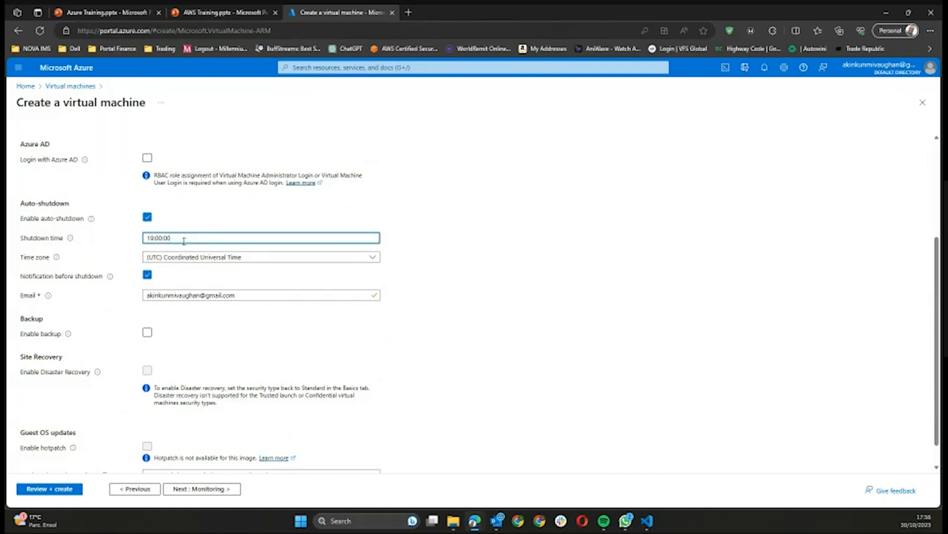
{"action": "left_click_drag", "start_coordinate": [185, 239], "coordinate": [141, 244]}
{"action": "type", "text": "17:00"}
Step: Set the auto-shutdown time zone to (UTC+01:00) West Central Africa
{"action": "left_click", "coordinate": [211, 257]}
{"action": "scroll", "coordinate": [257, 355], "scroll_direction": "down", "scroll_amount": 5}
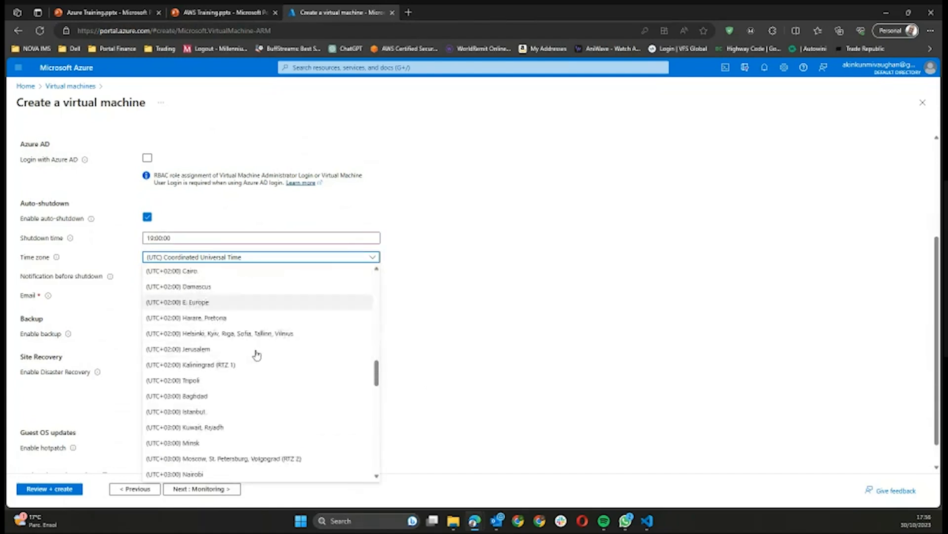
{"action": "scroll", "coordinate": [257, 354], "scroll_direction": "down", "scroll_amount": 5}
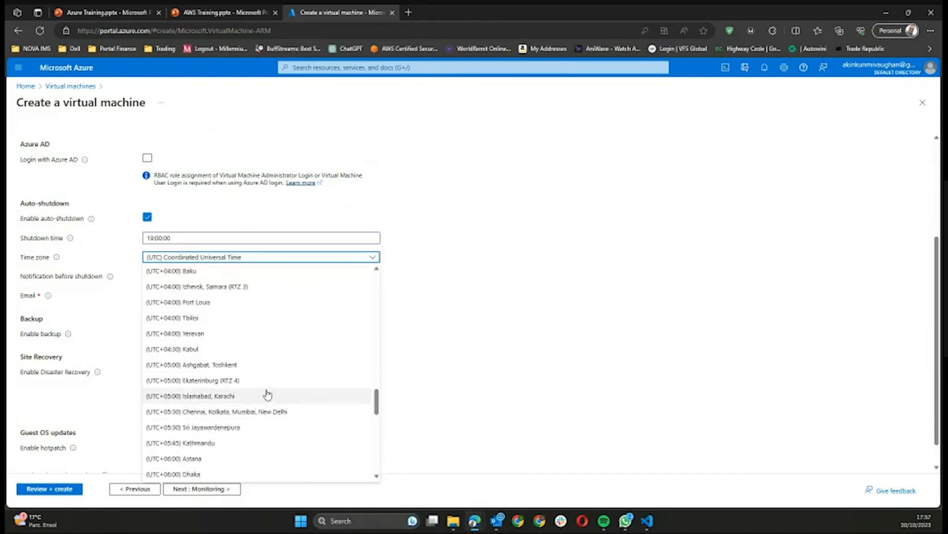
{"action": "scroll", "coordinate": [269, 393], "scroll_direction": "up", "scroll_amount": 8}
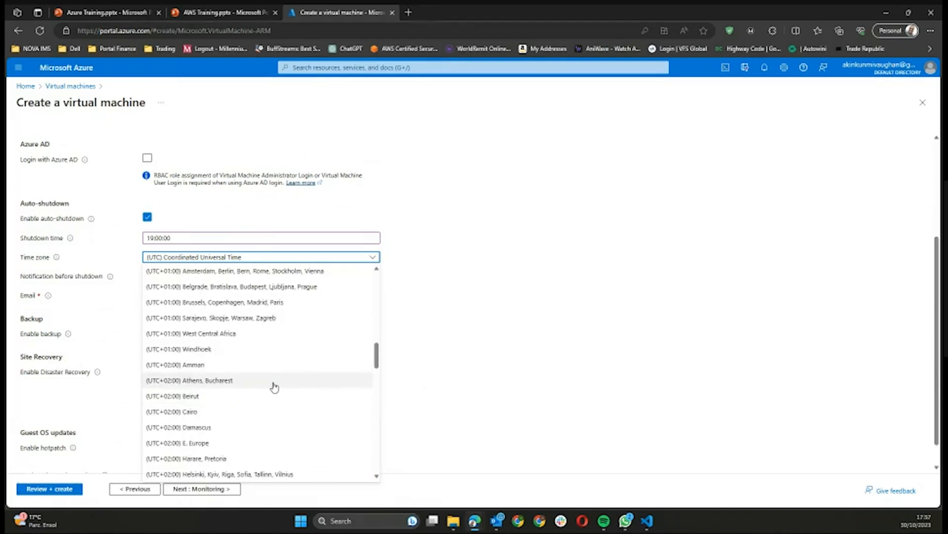
{"action": "scroll", "coordinate": [275, 385], "scroll_direction": "up", "scroll_amount": 2}
{"action": "scroll", "coordinate": [267, 383], "scroll_direction": "down", "scroll_amount": 1}
{"action": "left_click", "coordinate": [265, 383]}
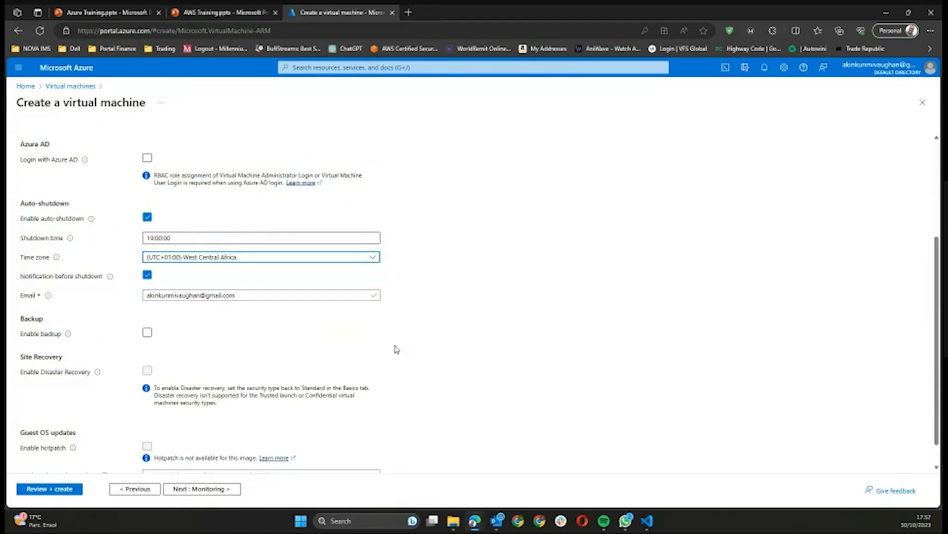
{"action": "left_click", "coordinate": [609, 270]}
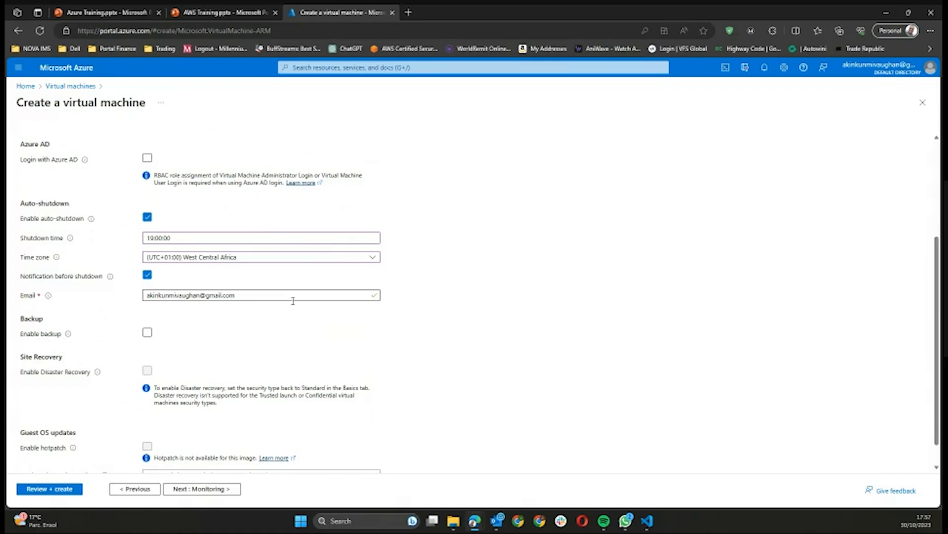
{"action": "scroll", "coordinate": [293, 301], "scroll_direction": "down", "scroll_amount": 1}
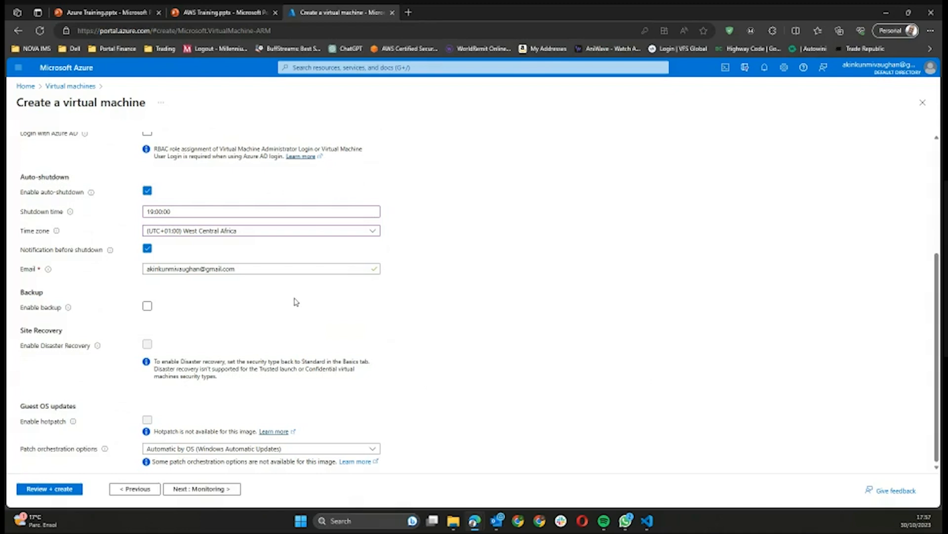
Step: Pass the Monitoring and Advanced steps with default settings to reach Tags
{"action": "left_click", "coordinate": [217, 490]}
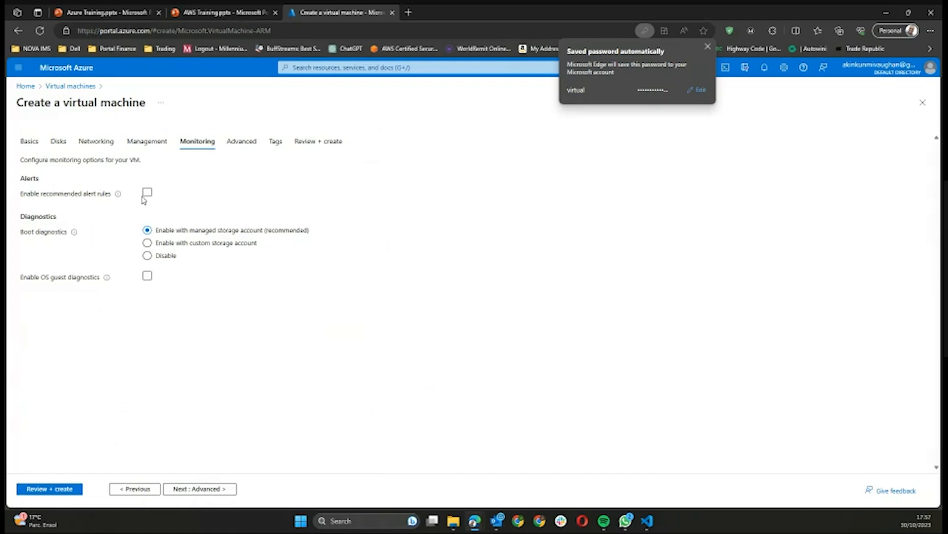
{"action": "left_click", "coordinate": [708, 46]}
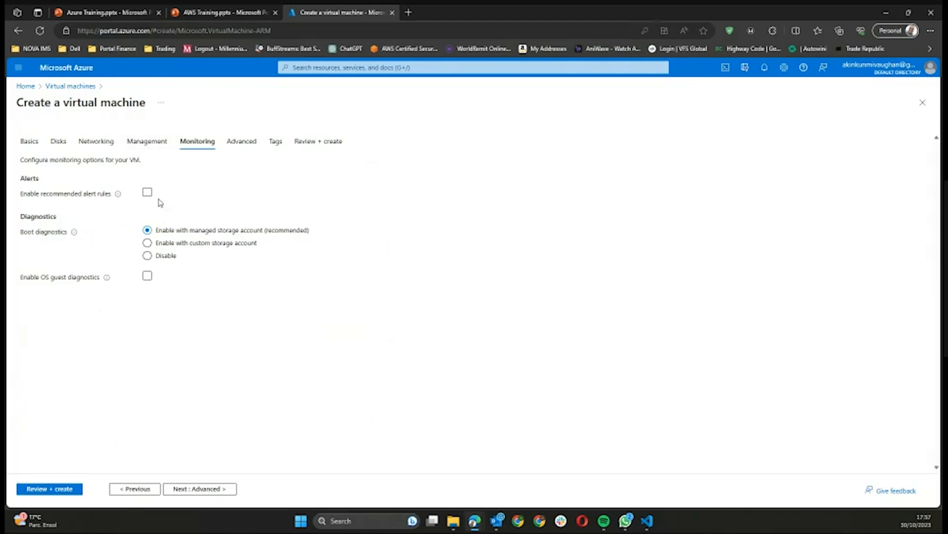
{"action": "left_click", "coordinate": [226, 490]}
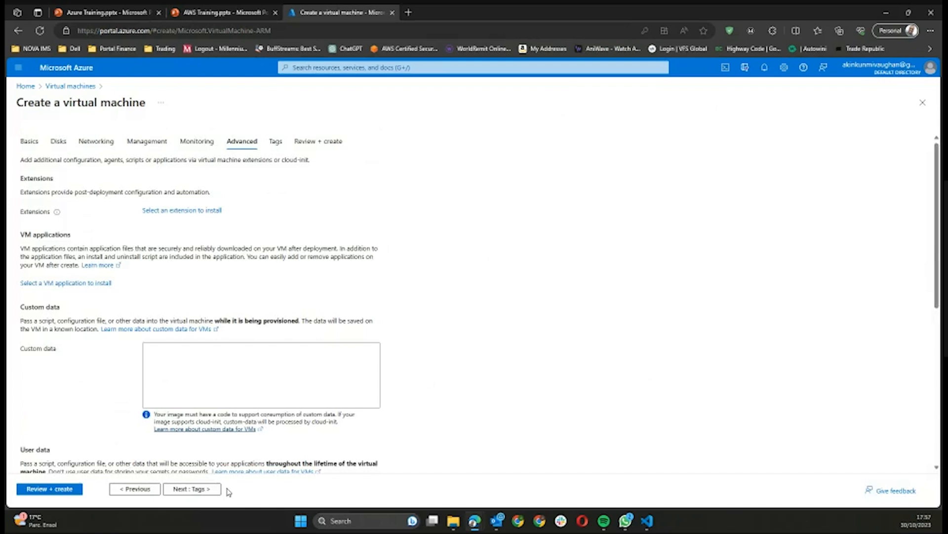
{"action": "scroll", "coordinate": [245, 410], "scroll_direction": "down", "scroll_amount": 6}
{"action": "scroll", "coordinate": [245, 410], "scroll_direction": "up", "scroll_amount": 6}
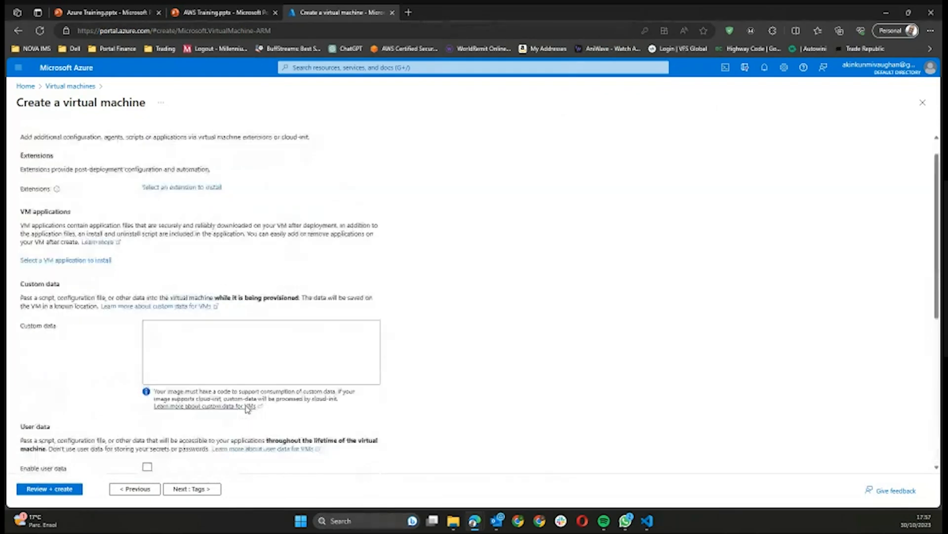
{"action": "scroll", "coordinate": [247, 409], "scroll_direction": "up", "scroll_amount": 1}
{"action": "left_click", "coordinate": [201, 489]}
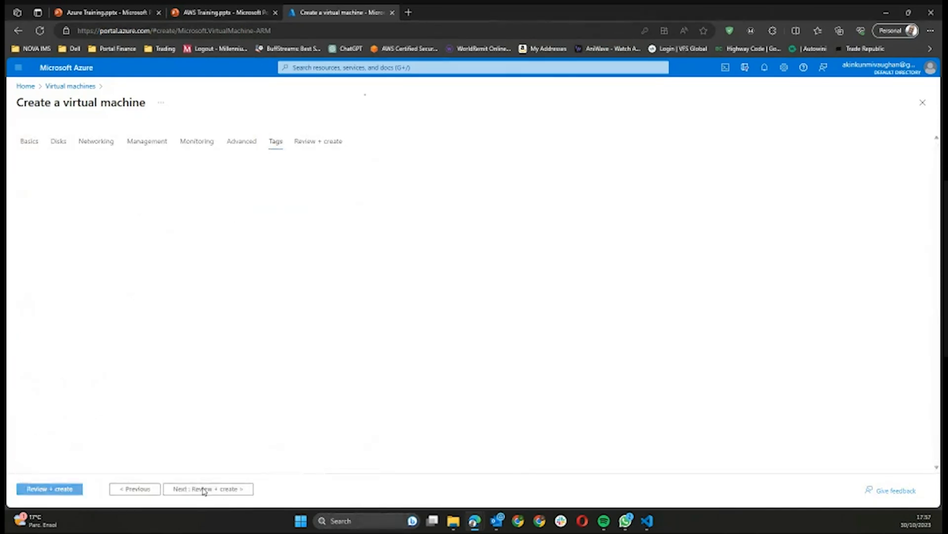
Step: Run validation and review the Standard B2ms VM summary at 0.0832 USD/hr
{"action": "left_click", "coordinate": [203, 489]}
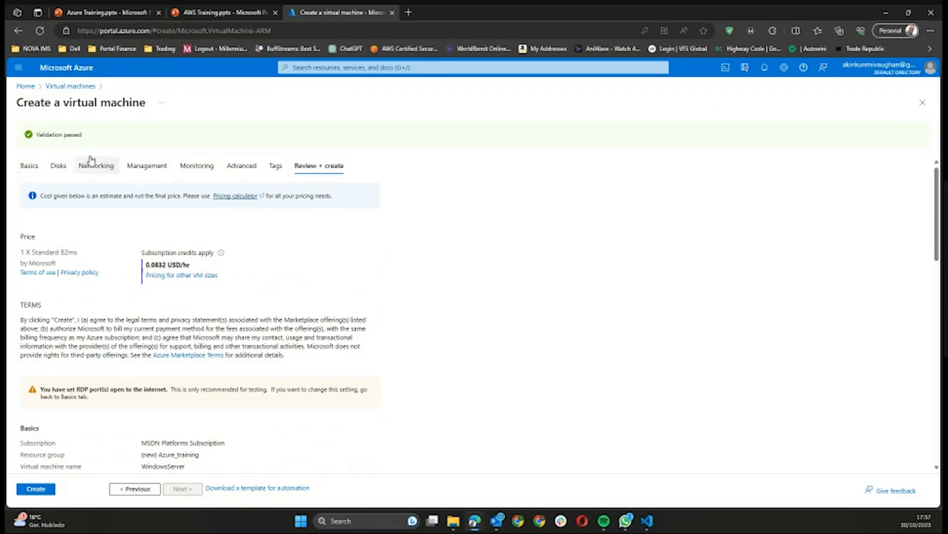
{"action": "scroll", "coordinate": [114, 193], "scroll_direction": "down", "scroll_amount": 6}
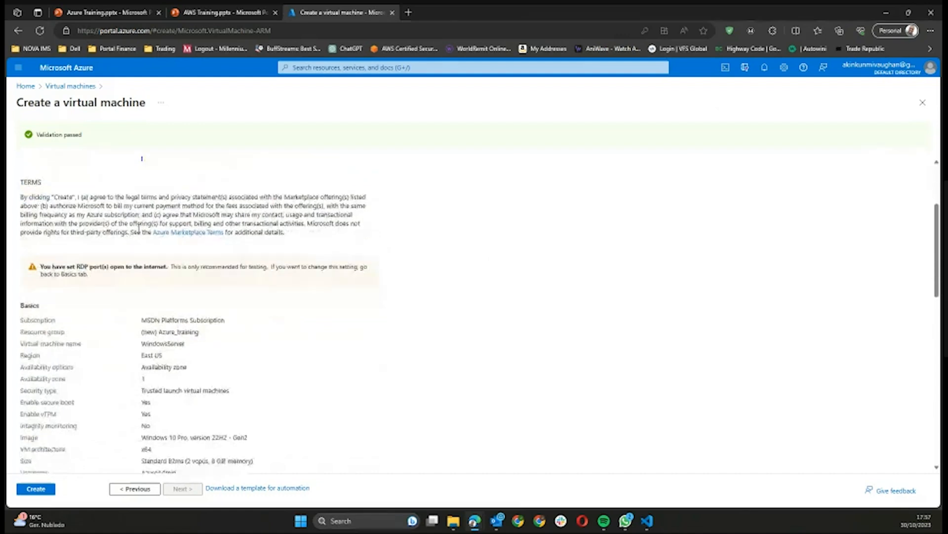
{"action": "scroll", "coordinate": [48, 405], "scroll_direction": "down", "scroll_amount": 10}
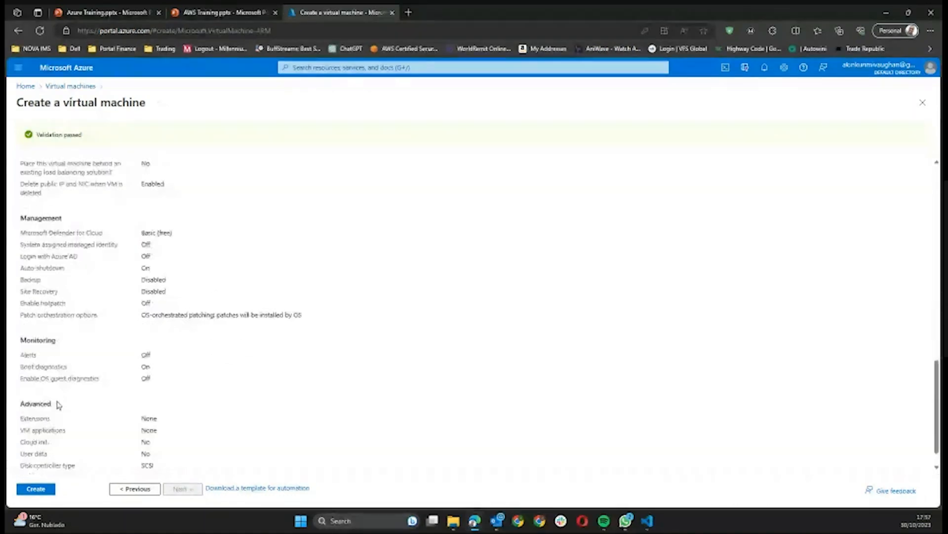
Step: Create the VM and check its deployment progress in the Notifications panel
{"action": "left_click", "coordinate": [37, 490]}
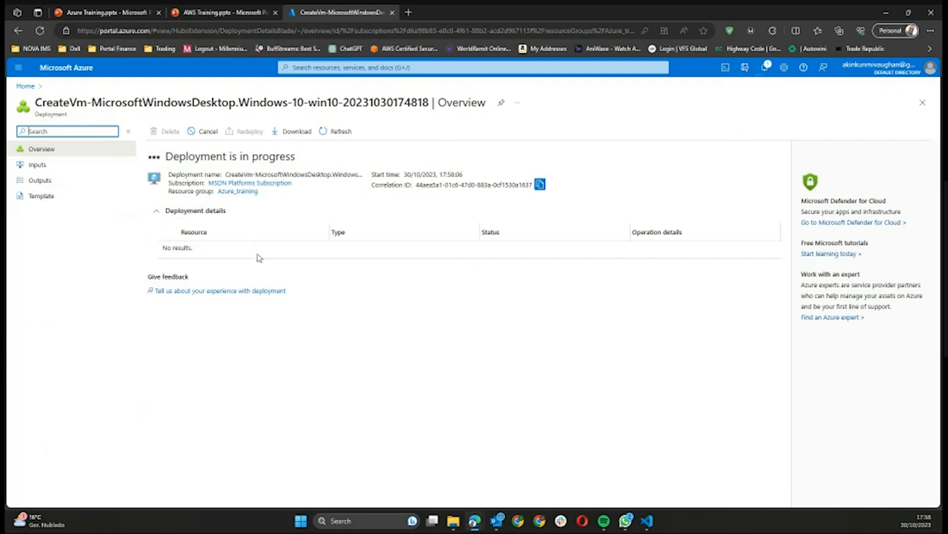
{"action": "left_click", "coordinate": [765, 68]}
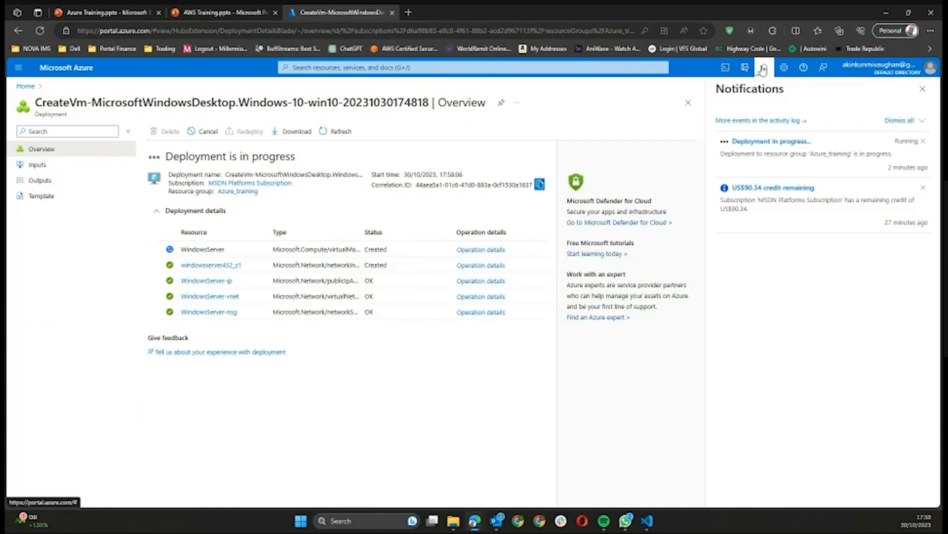
{"action": "left_click", "coordinate": [763, 69]}
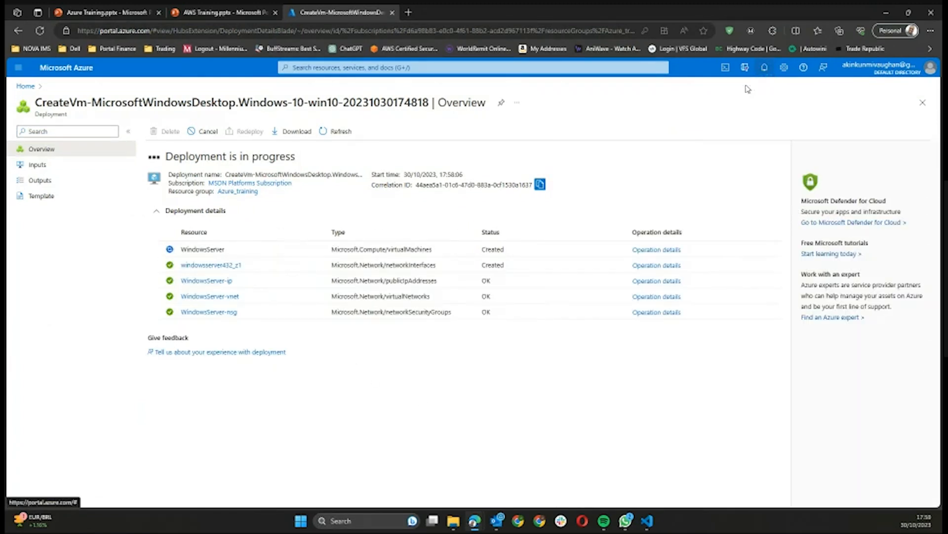
{"action": "left_click", "coordinate": [767, 69]}
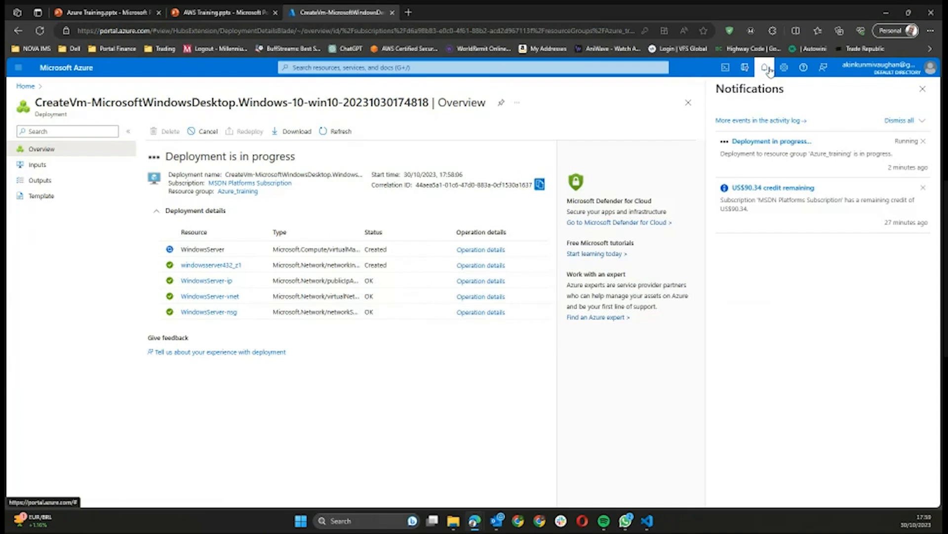
{"action": "left_click", "coordinate": [767, 70]}
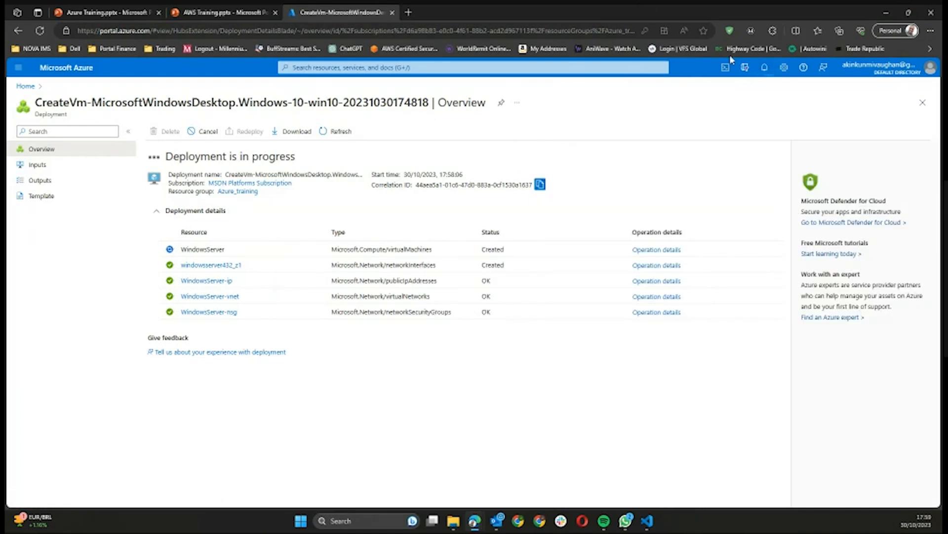
{"action": "left_click", "coordinate": [766, 69]}
{"action": "left_click", "coordinate": [766, 69]}
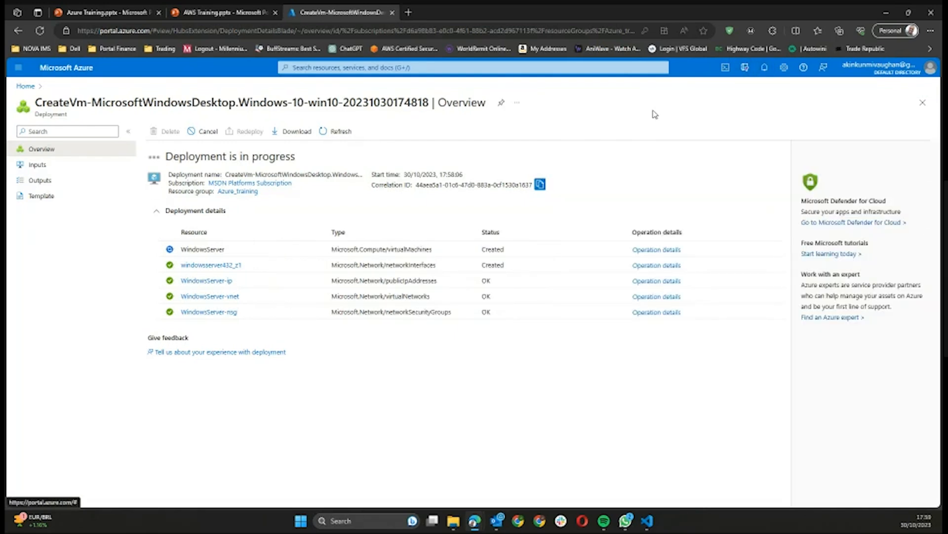